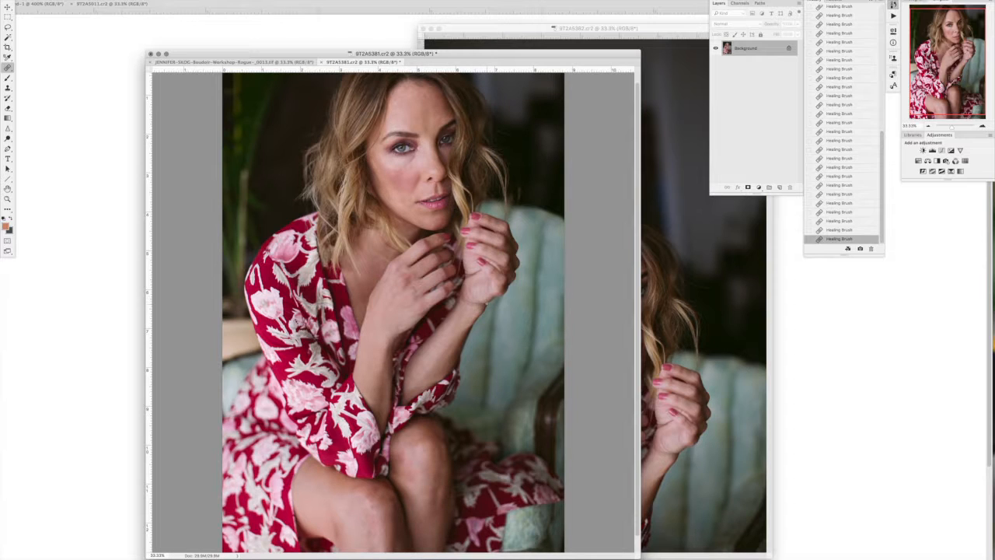
- Duplicate the Background layer as the working layer for retouching the woman's face
{"action": "left_click", "coordinate": [982, 126]}
{"action": "left_click", "coordinate": [982, 126]}
{"action": "left_click", "coordinate": [982, 126]}
{"action": "left_click_drag", "start_coordinate": [965, 68], "coordinate": [971, 42]}
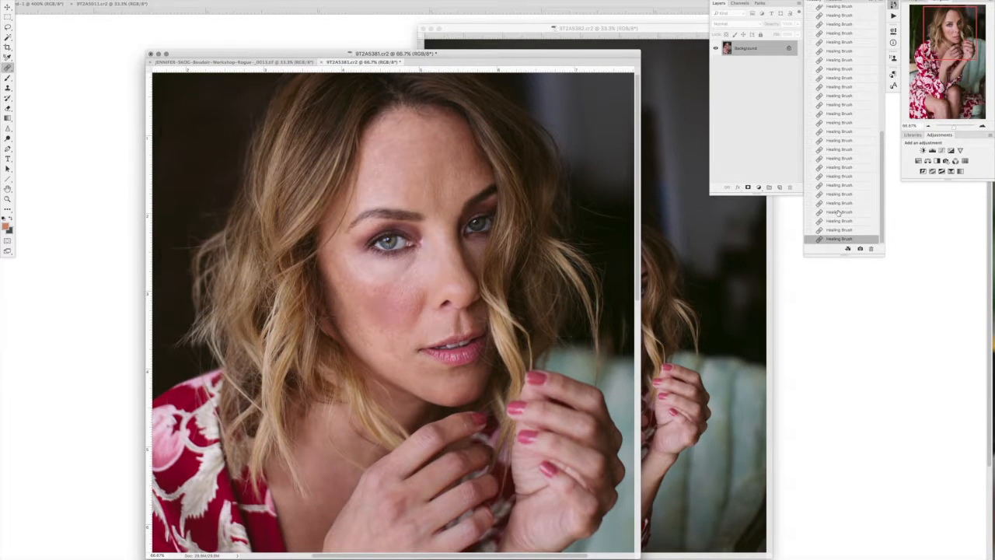
{"action": "key", "text": "super+j"}
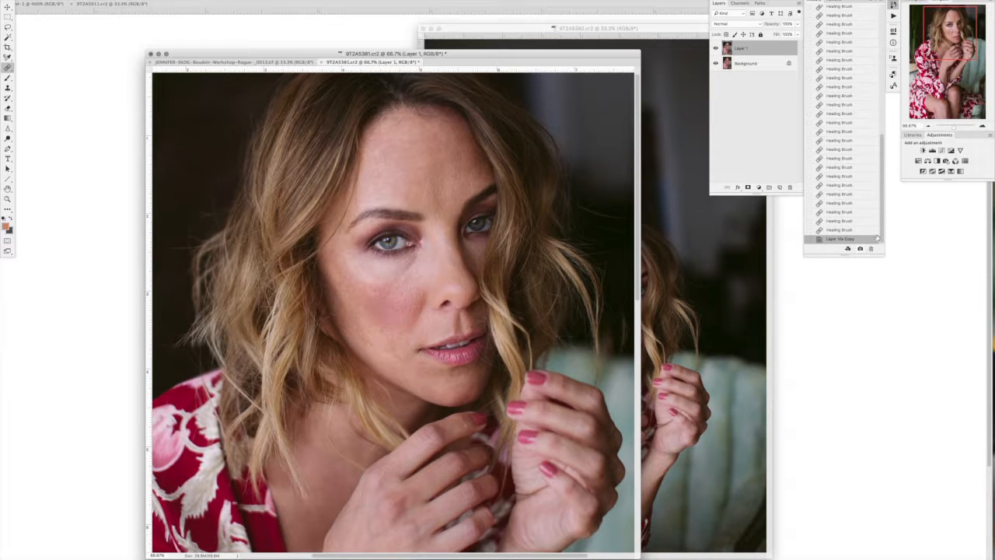
{"action": "mouse_move", "coordinate": [882, 226]}
{"action": "left_mouse_down"}
{"action": "mouse_move", "coordinate": [869, 20]}
{"action": "mouse_move", "coordinate": [882, 188]}
{"action": "left_mouse_up"}
- Lighten the darker patches on the forehead and beside the nose bridge with the Dodge tool
{"action": "left_click", "coordinate": [9, 139]}
{"action": "mouse_move", "coordinate": [438, 212]}
{"action": "left_mouse_down"}
{"action": "mouse_move", "coordinate": [468, 177]}
{"action": "mouse_move", "coordinate": [463, 187]}
{"action": "mouse_move", "coordinate": [460, 130]}
{"action": "left_mouse_up"}
{"action": "mouse_move", "coordinate": [438, 216]}
{"action": "left_mouse_down"}
{"action": "mouse_move", "coordinate": [422, 195]}
{"action": "mouse_move", "coordinate": [435, 160]}
{"action": "mouse_move", "coordinate": [433, 184]}
{"action": "left_mouse_up"}
{"action": "left_click", "coordinate": [461, 250]}
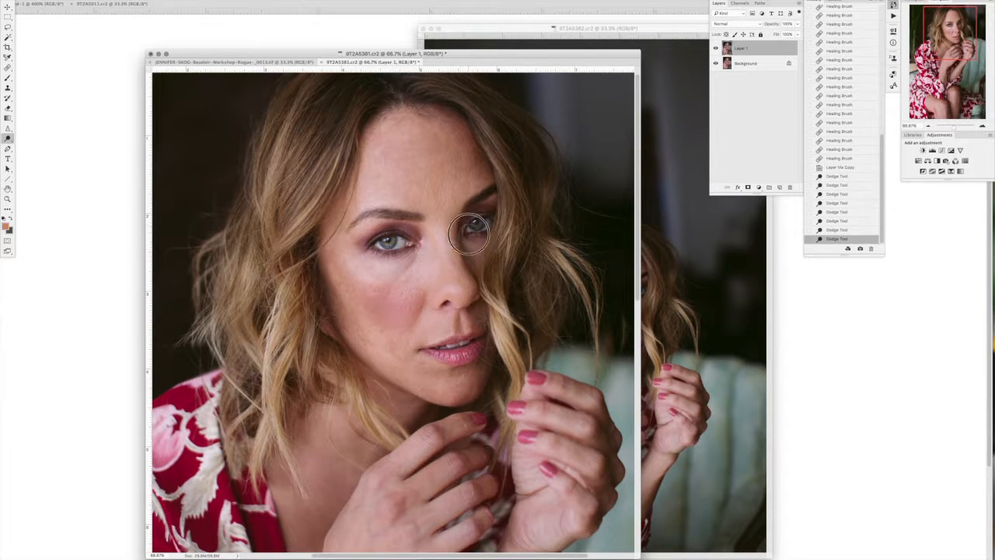
- Dodge the shadows around the eye beside the loose hair, including its brow and lower lid
{"action": "mouse_move", "coordinate": [476, 221]}
{"action": "left_mouse_down"}
{"action": "mouse_move", "coordinate": [480, 213]}
{"action": "mouse_move", "coordinate": [511, 225]}
{"action": "left_mouse_up"}
{"action": "left_click", "coordinate": [495, 203]}
{"action": "left_click", "coordinate": [487, 203]}
{"action": "left_click", "coordinate": [499, 244]}
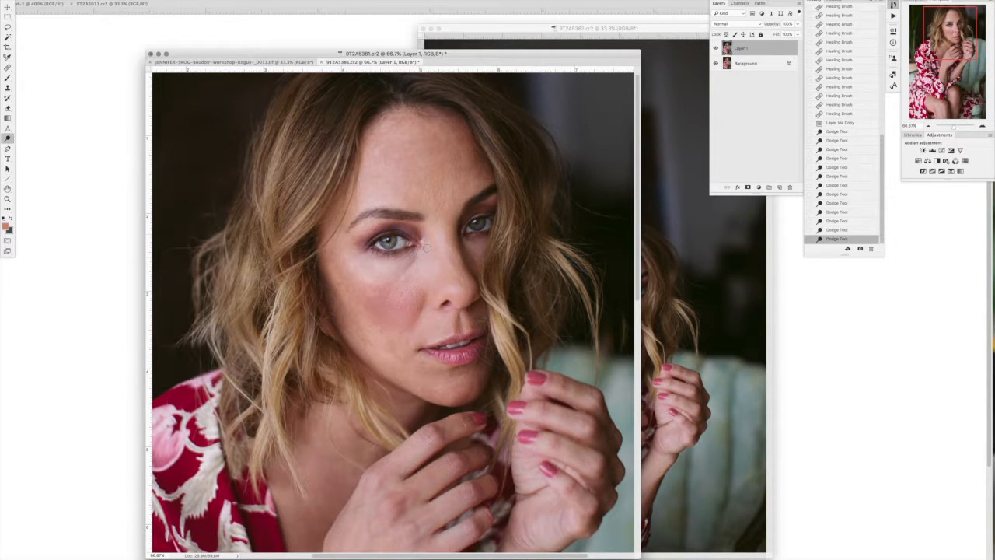
- Dodge the under-eye area of the fully visible eye and the dark spots on the cheek below it
{"action": "left_click_drag", "start_coordinate": [416, 252], "coordinate": [405, 272]}
{"action": "left_click", "coordinate": [405, 271]}
{"action": "left_click", "coordinate": [394, 284]}
{"action": "left_click", "coordinate": [383, 296]}
{"action": "left_click", "coordinate": [377, 296]}
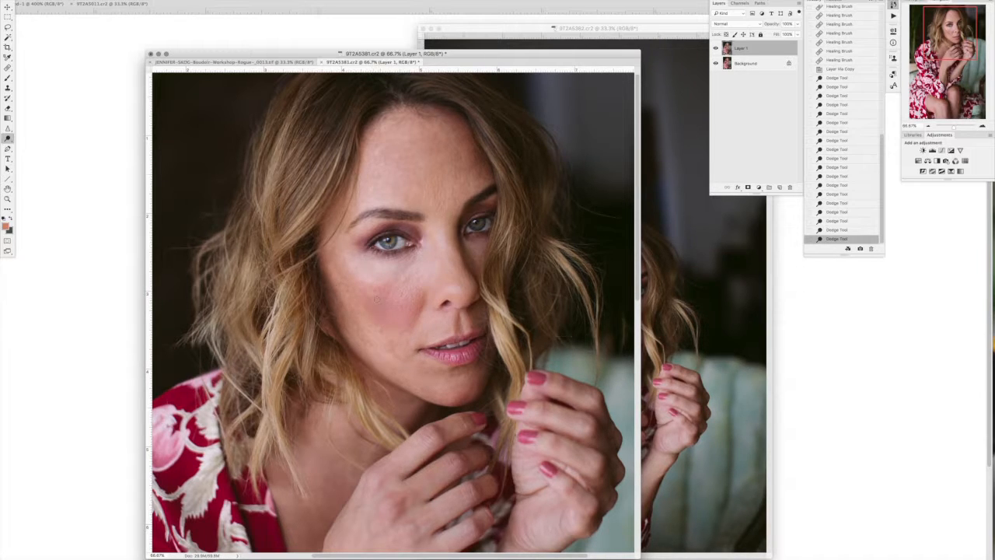
- Burn the overly bright spots on the middle and lower cheek to even out the skin tone
{"action": "left_click", "coordinate": [378, 293], "text": "alt"}
{"action": "left_click", "coordinate": [377, 295]}
{"action": "left_click", "coordinate": [368, 290], "text": "alt"}
{"action": "left_click", "coordinate": [367, 290], "text": "alt"}
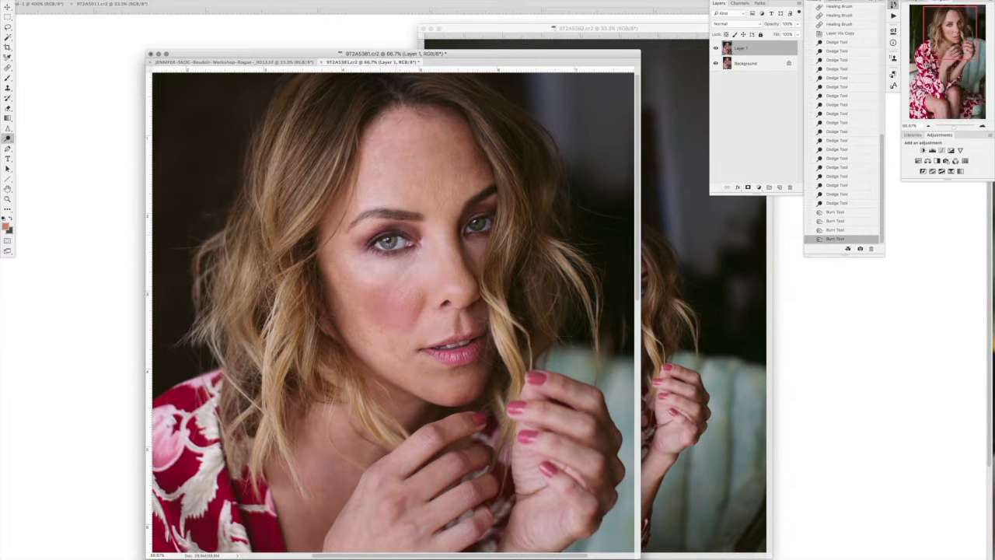
{"action": "left_click", "coordinate": [400, 352], "text": "alt"}
- Dodge the dark spots on the cheek beside the nose, above the brow and at the temple
{"action": "left_click", "coordinate": [387, 341]}
{"action": "left_click", "coordinate": [416, 306]}
{"action": "left_click", "coordinate": [420, 306]}
{"action": "left_click", "coordinate": [434, 308]}
{"action": "left_click", "coordinate": [444, 311]}
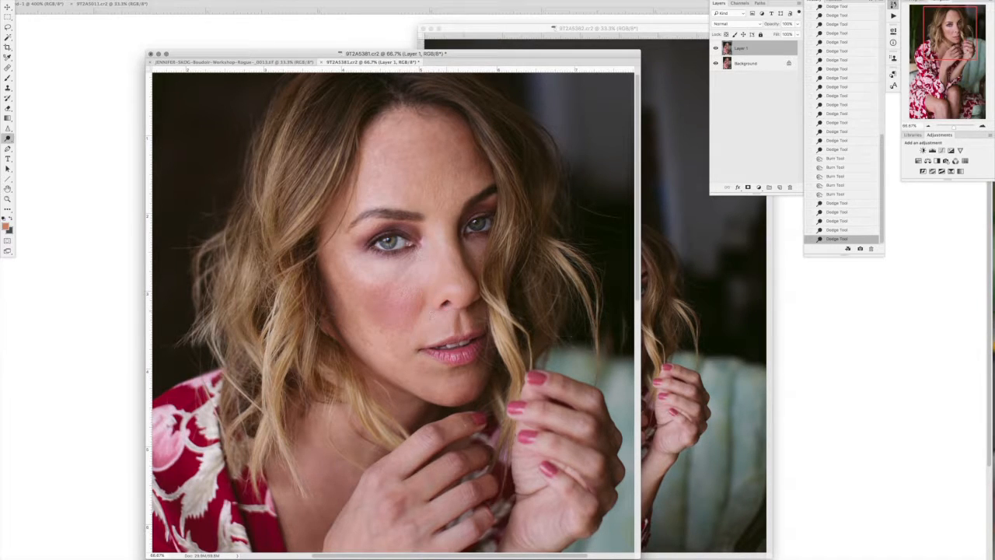
{"action": "left_click", "coordinate": [416, 303]}
{"action": "left_click", "coordinate": [417, 302]}
{"action": "left_click", "coordinate": [423, 300]}
{"action": "left_click", "coordinate": [420, 186]}
{"action": "left_click", "coordinate": [331, 257]}
- Burn the bright areas along the outer cheek below the temple
{"action": "left_click", "coordinate": [333, 273], "text": "alt"}
{"action": "left_click", "coordinate": [351, 308], "text": "alt"}
{"action": "left_click", "coordinate": [349, 287], "text": "alt"}
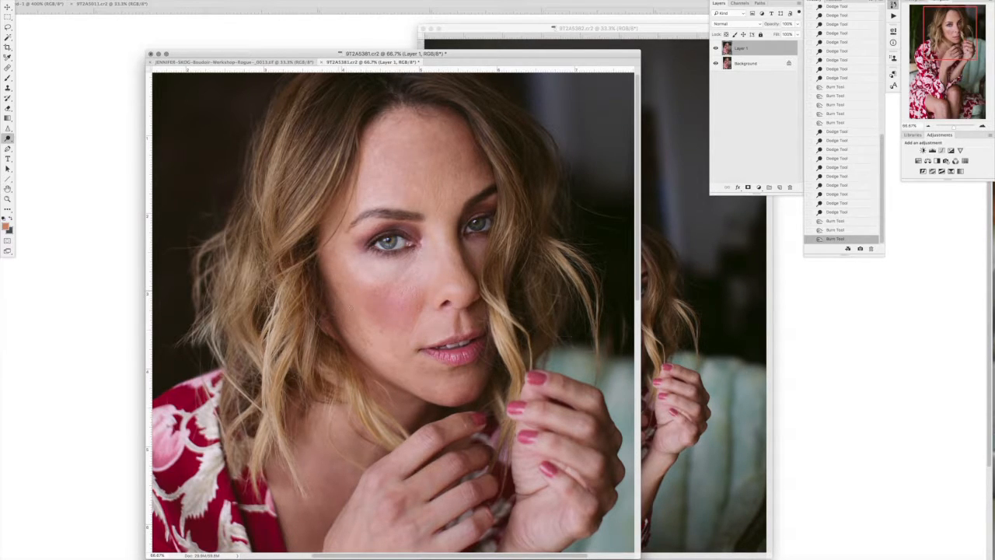
{"action": "left_click", "coordinate": [362, 312], "text": "alt"}
- Dodge the lower cheek and jaw, and burn the bright spots around the lips and chin
{"action": "left_click", "coordinate": [363, 333]}
{"action": "left_click", "coordinate": [400, 363]}
{"action": "left_click", "coordinate": [400, 363], "text": "alt"}
{"action": "left_click", "coordinate": [442, 366], "text": "alt"}
{"action": "left_click", "coordinate": [430, 341], "text": "alt"}
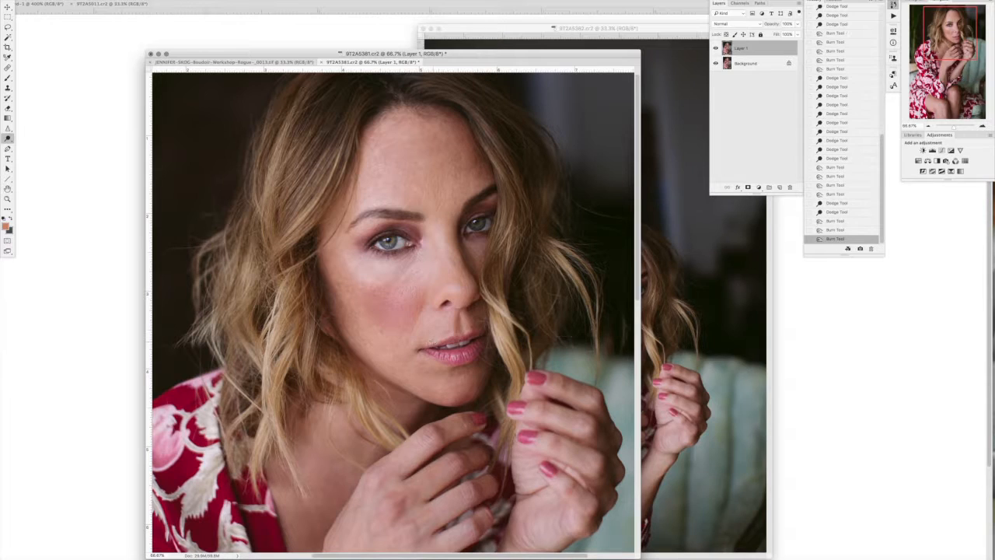
{"action": "left_click", "coordinate": [456, 342], "text": "alt"}
- Smooth the blemishes and uneven patches in the middle of the forehead with the Healing Brush
{"action": "left_click", "coordinate": [8, 67]}
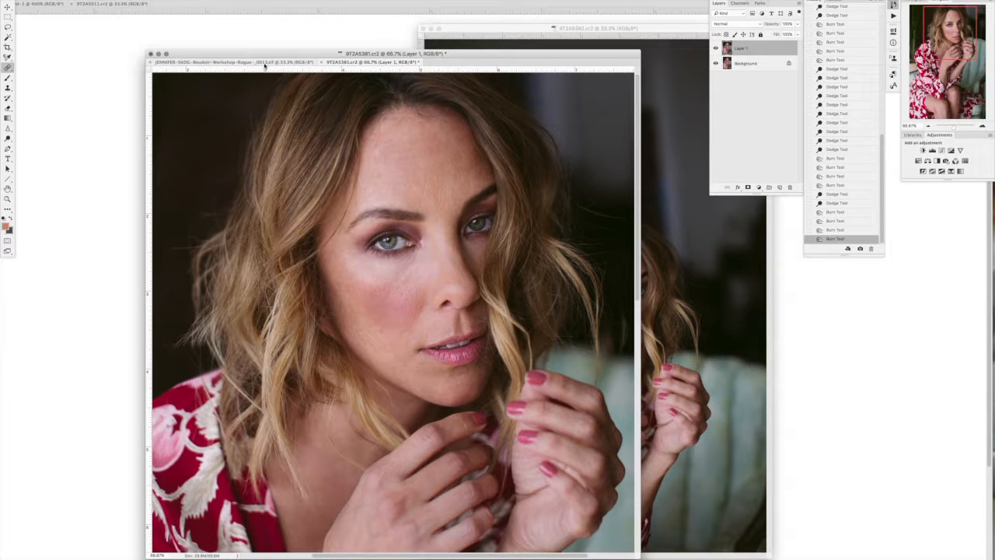
{"action": "left_click", "coordinate": [402, 171]}
{"action": "left_click", "coordinate": [419, 160]}
{"action": "left_click", "coordinate": [417, 162]}
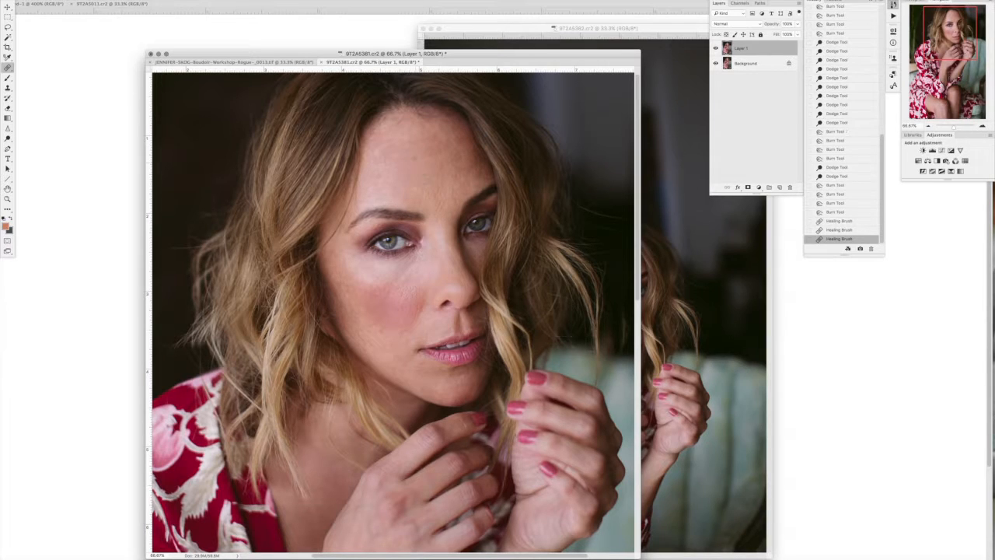
{"action": "left_click", "coordinate": [420, 152]}
{"action": "left_click", "coordinate": [419, 156]}
{"action": "left_click", "coordinate": [403, 164]}
{"action": "left_click", "coordinate": [397, 165]}
{"action": "left_click", "coordinate": [415, 140]}
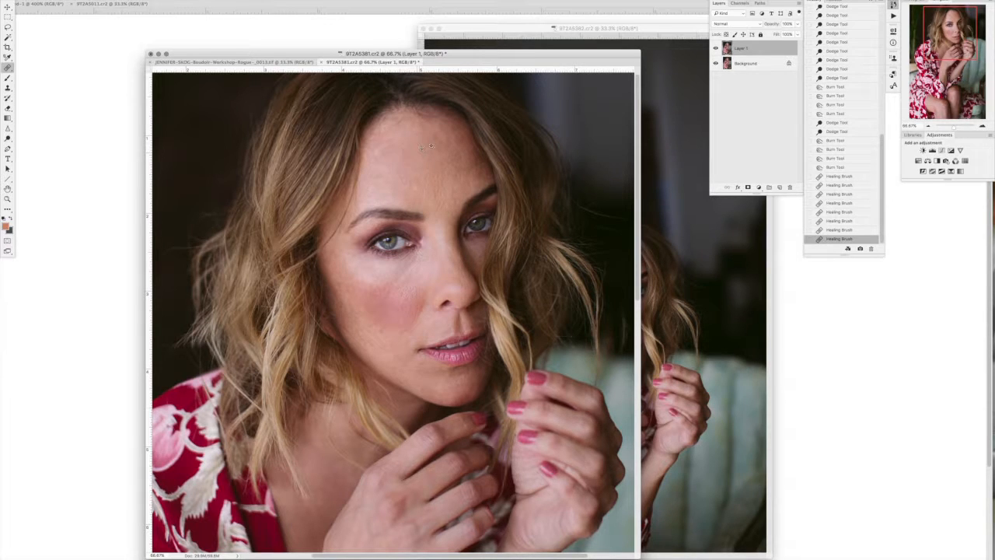
- Heal the uneven skin on the upper forehead towards the hairline
{"action": "left_click", "coordinate": [427, 148]}
{"action": "left_click", "coordinate": [438, 136]}
{"action": "left_click", "coordinate": [440, 133]}
{"action": "left_click", "coordinate": [437, 127]}
{"action": "left_click", "coordinate": [443, 126]}
{"action": "left_click", "coordinate": [440, 151]}
{"action": "left_click", "coordinate": [445, 154]}
{"action": "left_click", "coordinate": [454, 156]}
{"action": "left_click", "coordinate": [456, 145]}
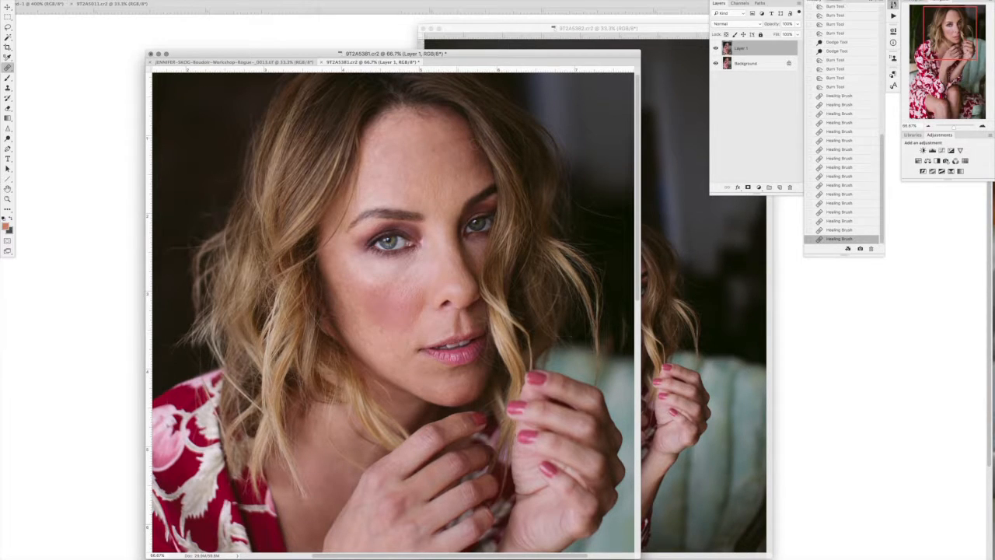
- Heal the remaining lines and patches on the lower forehead and above the brow beside the loose hair
{"action": "left_click", "coordinate": [441, 169]}
{"action": "left_click", "coordinate": [441, 168]}
{"action": "left_click", "coordinate": [430, 153]}
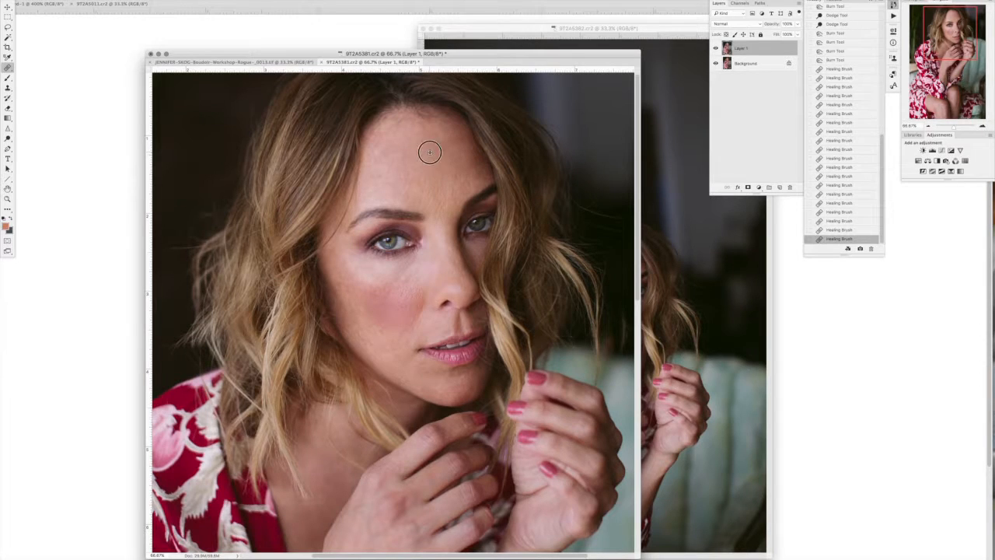
{"action": "left_click", "coordinate": [446, 167]}
{"action": "left_click", "coordinate": [460, 178]}
{"action": "left_click", "coordinate": [473, 172]}
{"action": "left_click", "coordinate": [475, 182]}
{"action": "left_click", "coordinate": [474, 184]}
{"action": "left_click", "coordinate": [473, 185]}
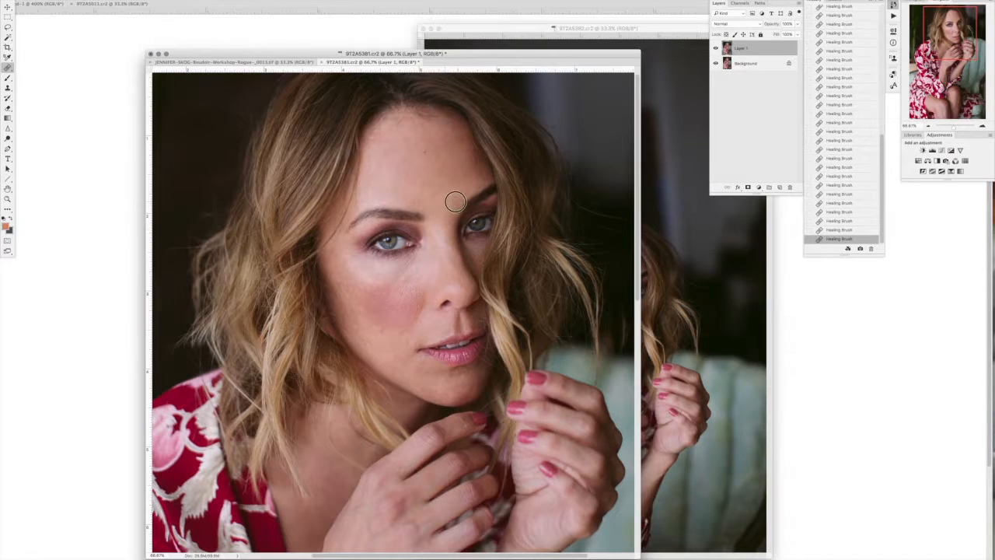
{"action": "left_click", "coordinate": [478, 160]}
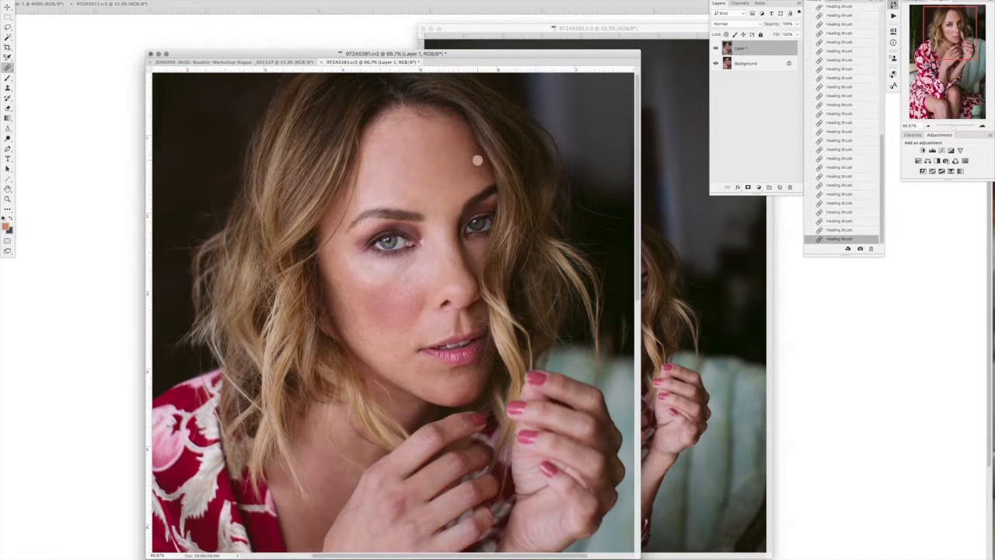
{"action": "left_click", "coordinate": [431, 186], "text": "alt"}
- Toggle Layer 1's visibility to compare it with the original, and adjust the layer's opacity
{"action": "left_click", "coordinate": [716, 48]}
{"action": "left_click", "coordinate": [716, 48]}
{"action": "left_click", "coordinate": [716, 49]}
{"action": "left_click", "coordinate": [716, 48]}
{"action": "left_click", "coordinate": [797, 24]}
{"action": "left_click_drag", "start_coordinate": [799, 35], "coordinate": [782, 36]}
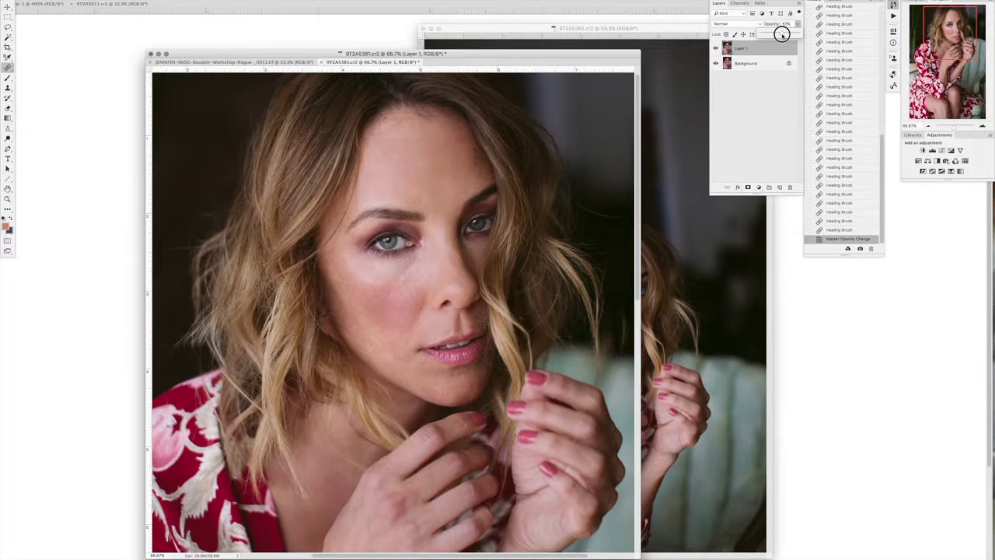
{"action": "left_click_drag", "start_coordinate": [782, 34], "coordinate": [795, 36]}
- Duplicate Layer 1 and heal the skin under the fully visible eye and beside the nose
{"action": "key", "text": "super+j"}
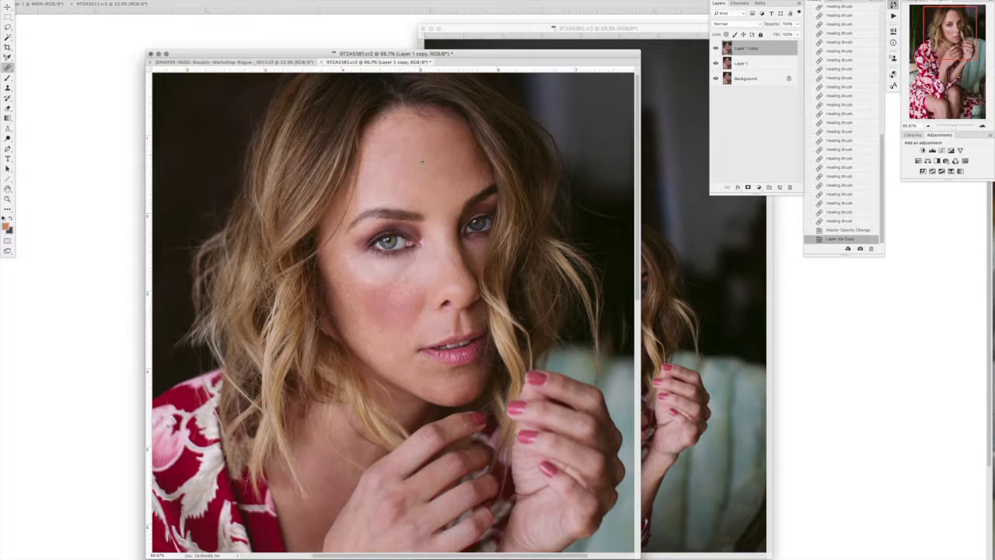
{"action": "left_click", "coordinate": [403, 213]}
{"action": "left_click", "coordinate": [383, 247]}
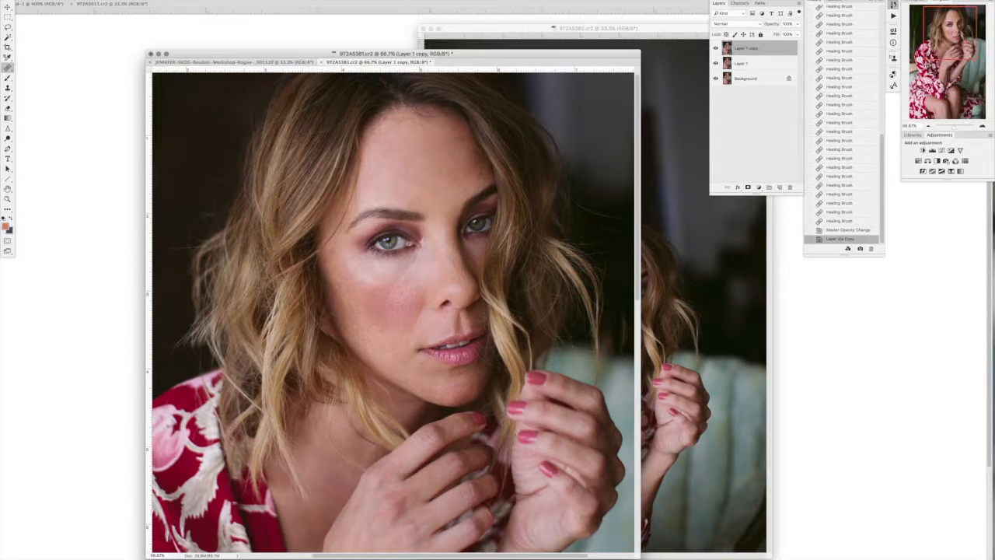
{"action": "left_click", "coordinate": [408, 269]}
{"action": "left_click", "coordinate": [412, 265]}
{"action": "left_click", "coordinate": [421, 257]}
{"action": "left_click", "coordinate": [423, 273]}
{"action": "left_click", "coordinate": [423, 256]}
{"action": "left_click", "coordinate": [422, 259]}
{"action": "left_click", "coordinate": [419, 263]}
{"action": "left_click", "coordinate": [416, 265]}
{"action": "left_click", "coordinate": [415, 267]}
- Heal the skin texture on the cheek beside the nostril and up along the side of the nose
{"action": "left_click", "coordinate": [397, 308]}
{"action": "left_click", "coordinate": [397, 307]}
{"action": "left_click", "coordinate": [402, 303]}
{"action": "left_click", "coordinate": [413, 294]}
{"action": "left_click", "coordinate": [415, 293]}
{"action": "left_click", "coordinate": [414, 307]}
{"action": "left_click", "coordinate": [413, 311]}
{"action": "left_click", "coordinate": [426, 289]}
{"action": "left_click", "coordinate": [431, 270]}
{"action": "left_click", "coordinate": [428, 273]}
{"action": "left_click", "coordinate": [412, 288]}
{"action": "left_click", "coordinate": [391, 299]}
- Heal the uneven texture on the upper cheek below the eye
{"action": "left_click", "coordinate": [391, 301]}
{"action": "left_click", "coordinate": [406, 265]}
{"action": "left_click", "coordinate": [405, 264]}
{"action": "left_click", "coordinate": [401, 271]}
{"action": "left_click", "coordinate": [393, 280]}
{"action": "left_click", "coordinate": [376, 294]}
{"action": "left_click", "coordinate": [397, 283]}
{"action": "left_click", "coordinate": [402, 283]}
- Heal the skin from the outer cheekbone under the eye to the nose bridge
{"action": "left_click", "coordinate": [335, 270]}
{"action": "left_click", "coordinate": [343, 267]}
{"action": "left_click", "coordinate": [358, 279]}
{"action": "left_click", "coordinate": [372, 271]}
{"action": "left_click", "coordinate": [415, 252]}
{"action": "left_click", "coordinate": [424, 243]}
{"action": "left_click", "coordinate": [425, 237]}
- Smooth the outer and lower cheek and the area above the lips with the Healing Brush
{"action": "left_click", "coordinate": [340, 303]}
{"action": "left_click", "coordinate": [363, 310]}
{"action": "left_click", "coordinate": [399, 345]}
{"action": "left_click", "coordinate": [425, 326], "text": "alt"}
{"action": "left_click", "coordinate": [407, 319]}
{"action": "left_click", "coordinate": [424, 273], "text": "alt"}
{"action": "left_click", "coordinate": [380, 305]}
{"action": "left_click", "coordinate": [411, 314]}
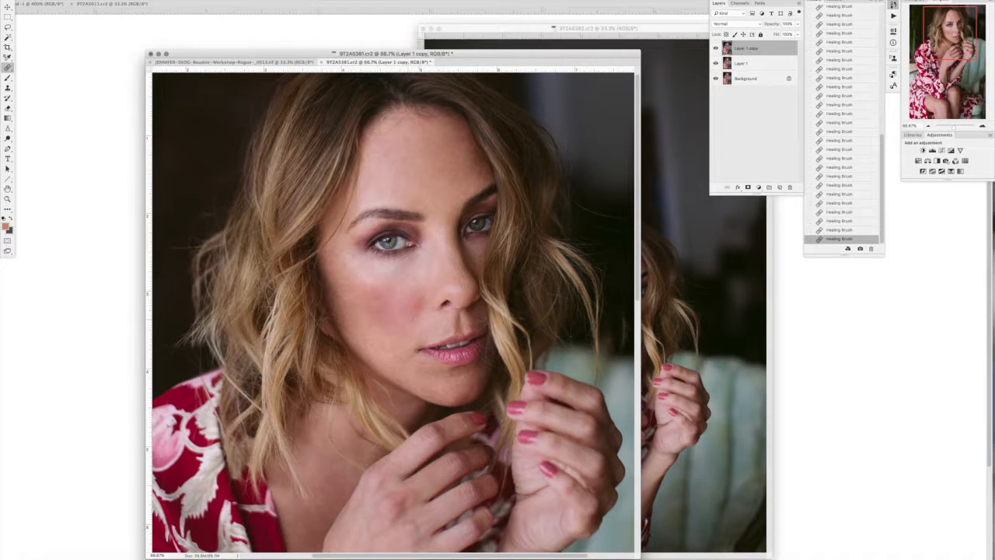
- Heal the remaining spots on the jaw, outer cheek, brow area and chin
{"action": "left_click", "coordinate": [391, 350]}
{"action": "left_click", "coordinate": [350, 286]}
{"action": "left_click", "coordinate": [338, 249], "text": "alt"}
{"action": "left_click", "coordinate": [432, 195]}
{"action": "left_click", "coordinate": [406, 353], "text": "alt"}
{"action": "left_click", "coordinate": [393, 357], "text": "alt"}
{"action": "left_click", "coordinate": [423, 380]}
{"action": "left_click", "coordinate": [445, 386]}
- Lower the opacity of Layer 1 copy and Layer 1 to about 60% each
{"action": "left_click", "coordinate": [797, 24]}
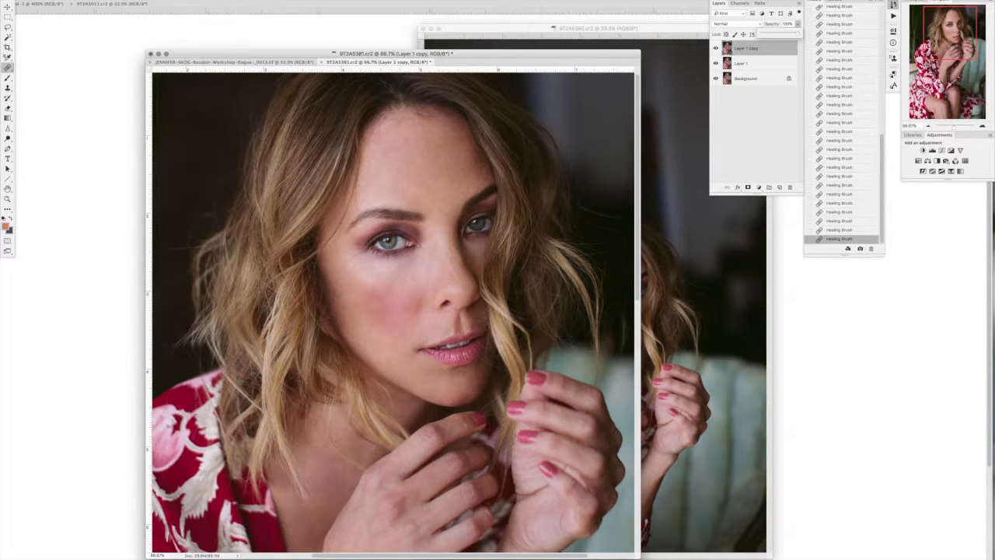
{"action": "left_click", "coordinate": [777, 32]}
{"action": "left_click_drag", "start_coordinate": [778, 33], "coordinate": [780, 32]}
{"action": "left_click", "coordinate": [782, 62]}
{"action": "left_click", "coordinate": [794, 30]}
{"action": "left_click_drag", "start_coordinate": [794, 33], "coordinate": [781, 34]}
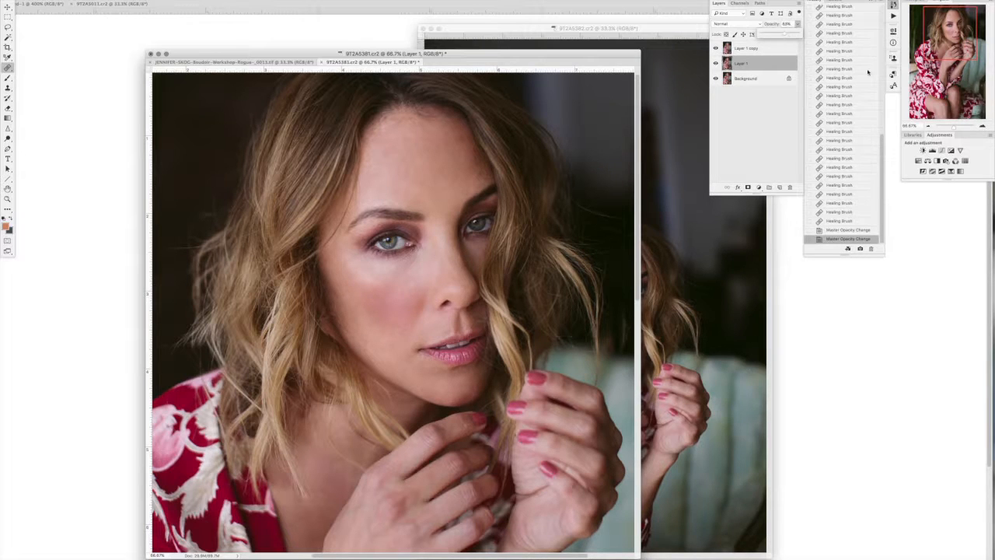
- Create a new history snapshot of the retouched portrait
{"action": "left_click", "coordinate": [928, 127]}
{"action": "left_click", "coordinate": [928, 126]}
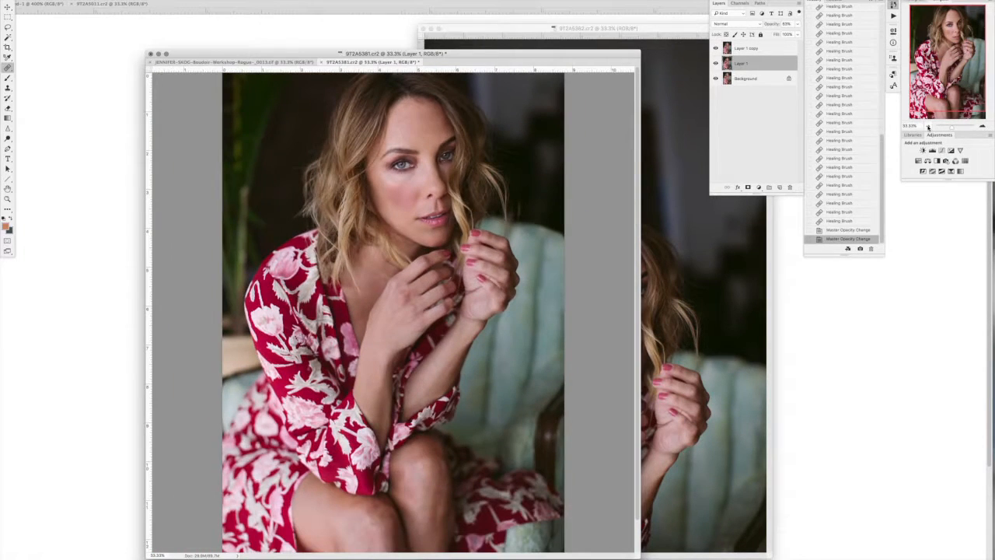
{"action": "left_click", "coordinate": [860, 248]}
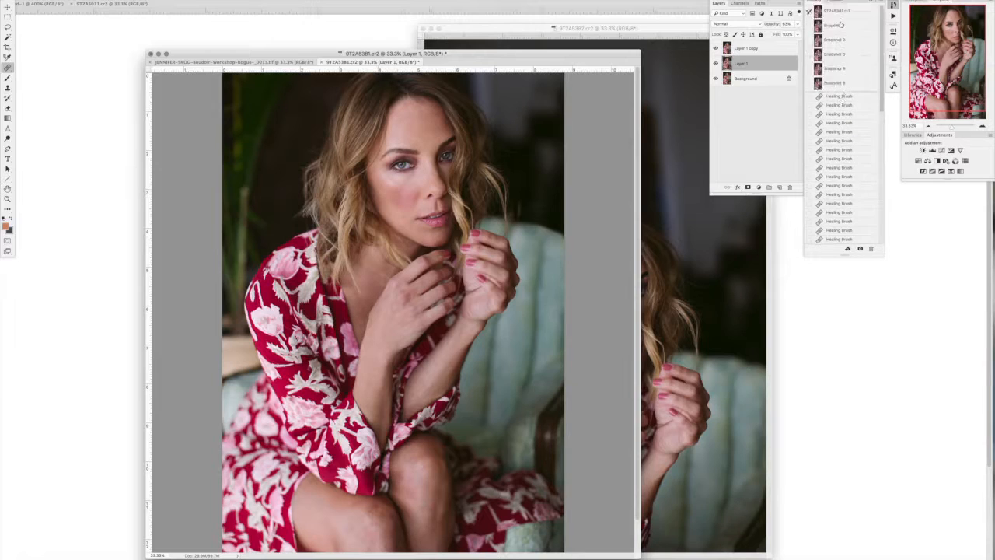
- Compare the original image state and Snapshot 1 with Snapshot 5, ending on Snapshot 5
{"action": "left_click", "coordinate": [838, 12]}
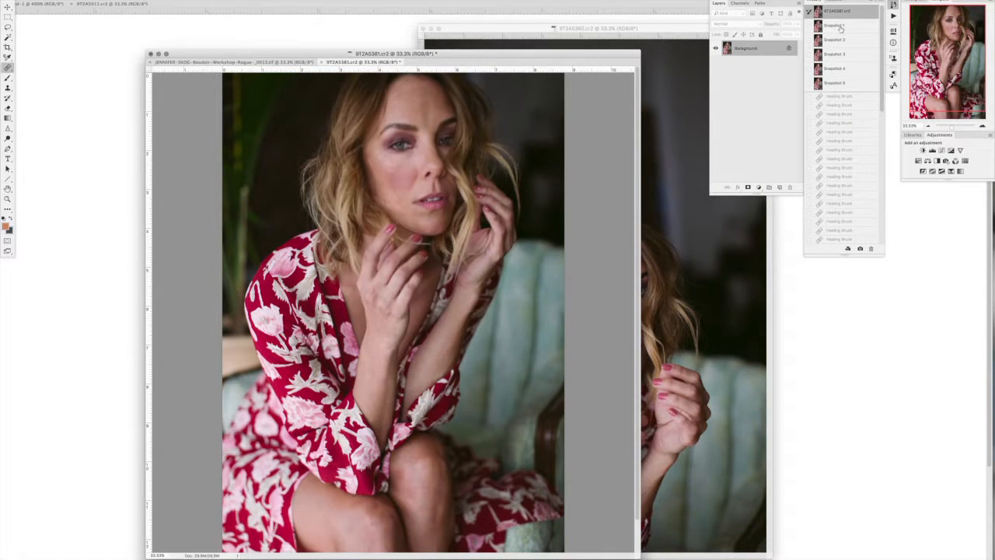
{"action": "left_click", "coordinate": [839, 26]}
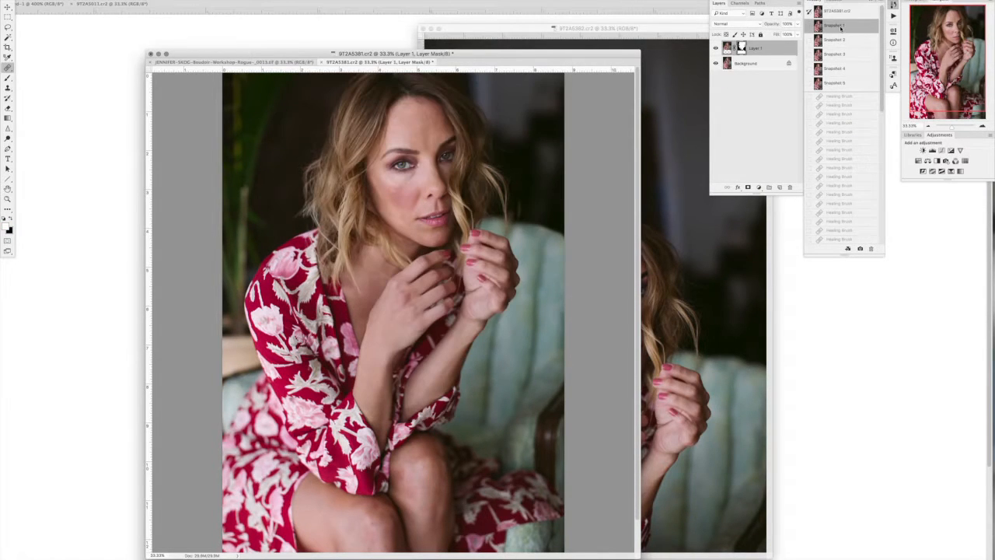
{"action": "left_click", "coordinate": [834, 83]}
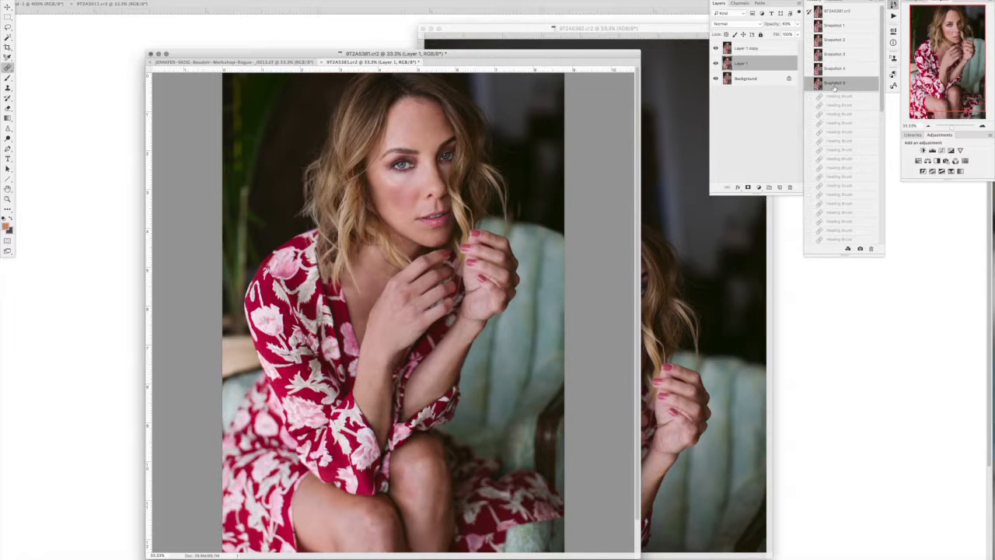
{"action": "left_click", "coordinate": [837, 11]}
{"action": "left_click", "coordinate": [835, 26]}
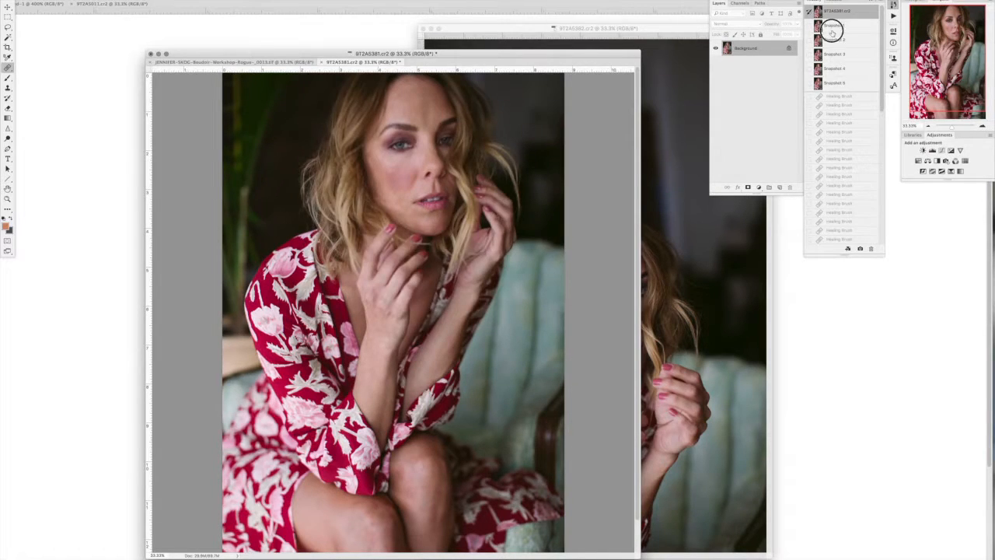
{"action": "left_click", "coordinate": [838, 84]}
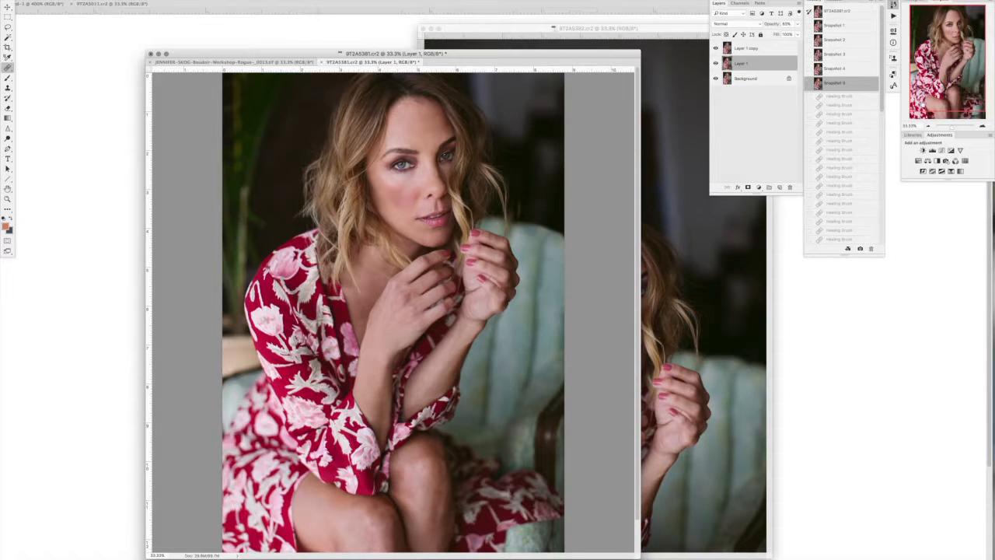
{"action": "left_click", "coordinate": [983, 126]}
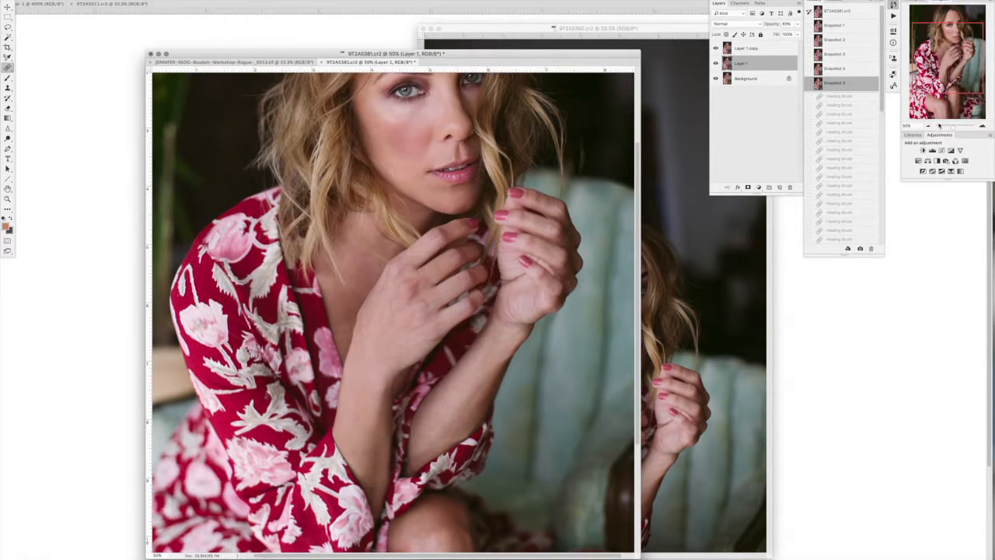
{"action": "left_click", "coordinate": [926, 126]}
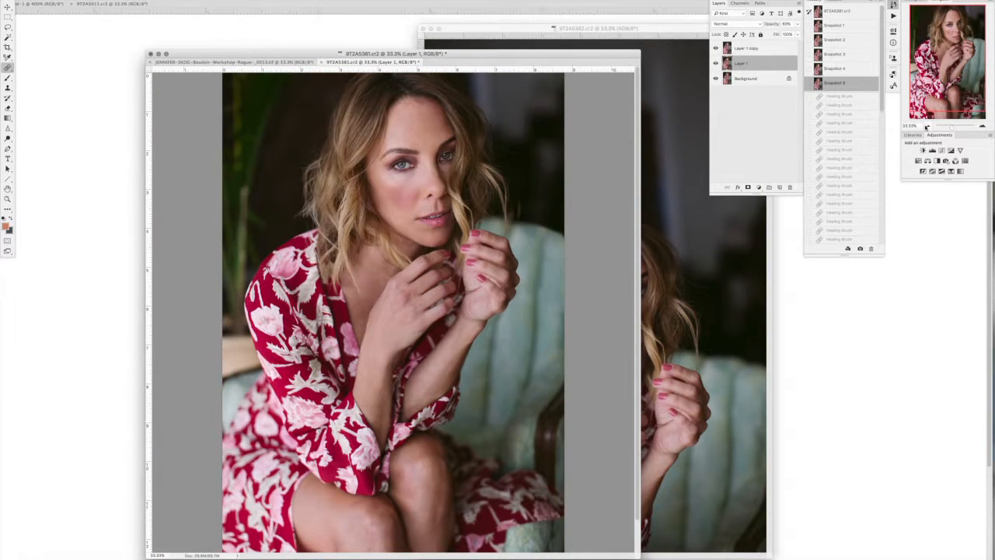
- Flatten the image and duplicate the flattened Background layer
{"action": "left_click", "coordinate": [777, 48]}
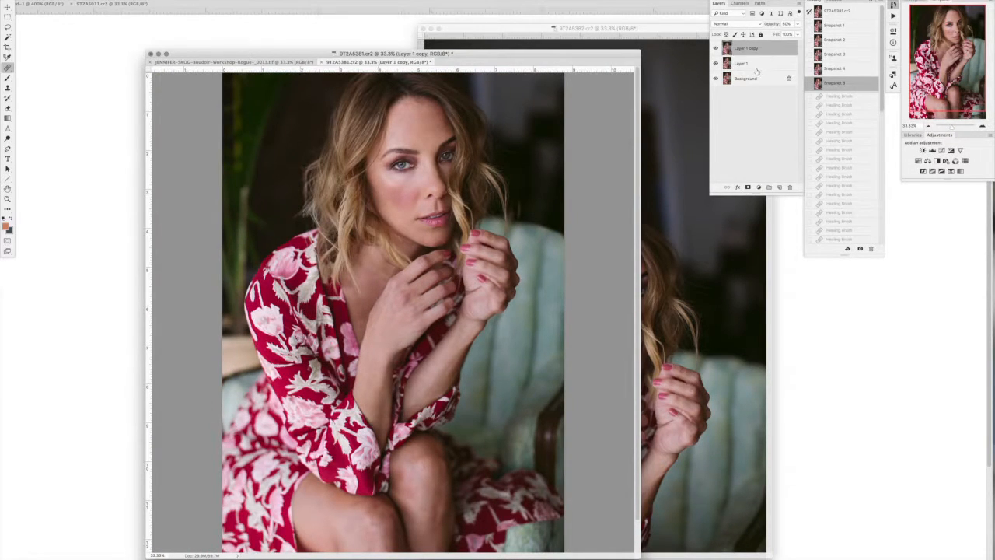
{"action": "key", "text": "super+shift+e"}
{"action": "key", "text": "super+j"}
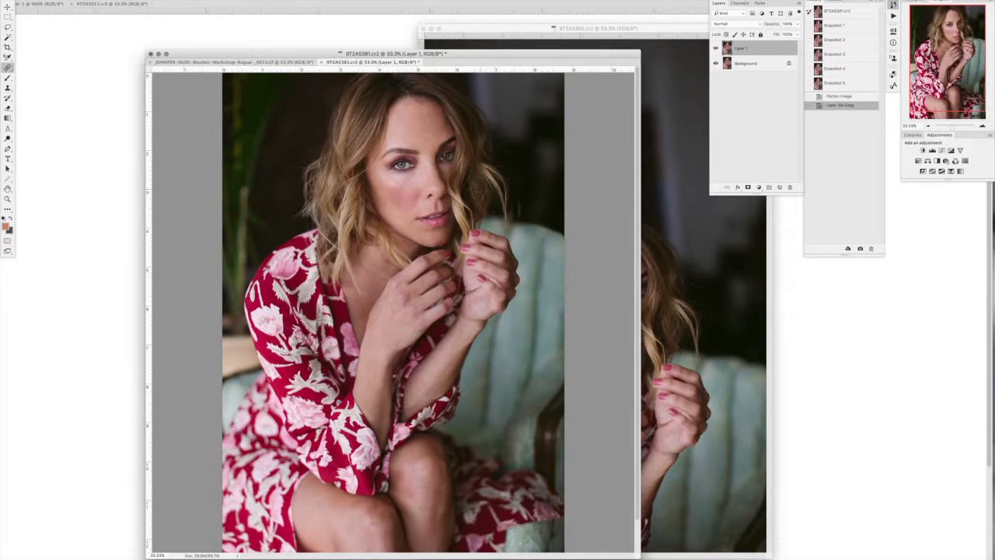
- Sample clean forehead skin and heal the uneven spots on the cheek, around the jaw and on the chin with the Healing Brush
{"action": "left_click", "coordinate": [418, 124], "text": "alt"}
{"action": "left_click", "coordinate": [404, 183]}
{"action": "left_click", "coordinate": [400, 199]}
{"action": "left_click", "coordinate": [395, 217]}
{"action": "left_click", "coordinate": [405, 219]}
{"action": "left_click", "coordinate": [406, 223]}
{"action": "left_click", "coordinate": [408, 228]}
{"action": "left_click", "coordinate": [429, 234]}
{"action": "left_click", "coordinate": [430, 231]}
{"action": "left_click", "coordinate": [426, 230]}
{"action": "left_click", "coordinate": [427, 228]}
- Resample skin at the outer cheek and heal the patch on the lower cheek
{"action": "left_click", "coordinate": [392, 213], "text": "alt"}
{"action": "left_click", "coordinate": [397, 218]}
{"action": "left_click", "coordinate": [398, 217]}
{"action": "left_click", "coordinate": [400, 216]}
{"action": "left_click", "coordinate": [401, 214]}
{"action": "left_click", "coordinate": [400, 213]}
{"action": "left_click", "coordinate": [401, 212]}
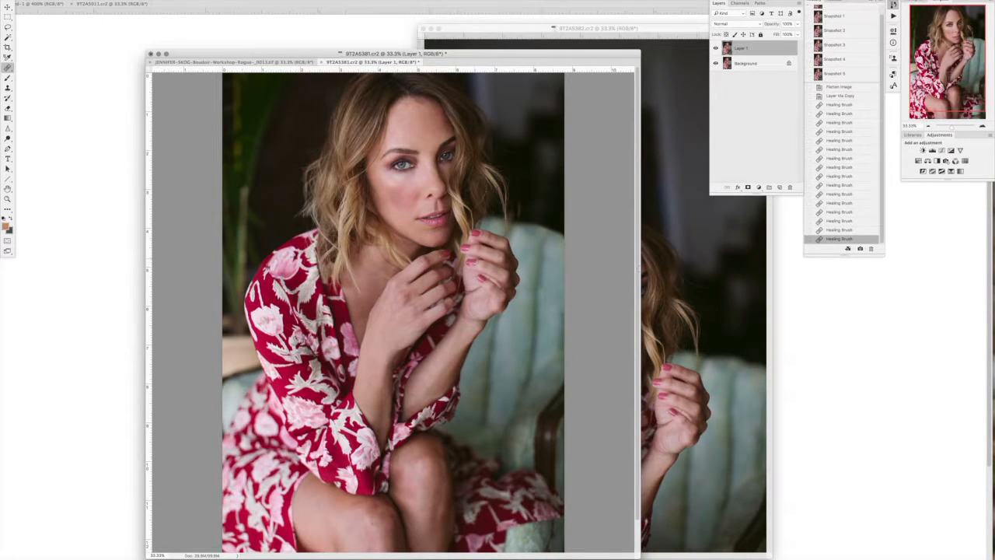
- Duplicate Layer 1 and heal the discoloured skin on the back of the hand below the chin, sampling from the wrist
{"action": "left_click_drag", "start_coordinate": [949, 85], "coordinate": [951, 106]}
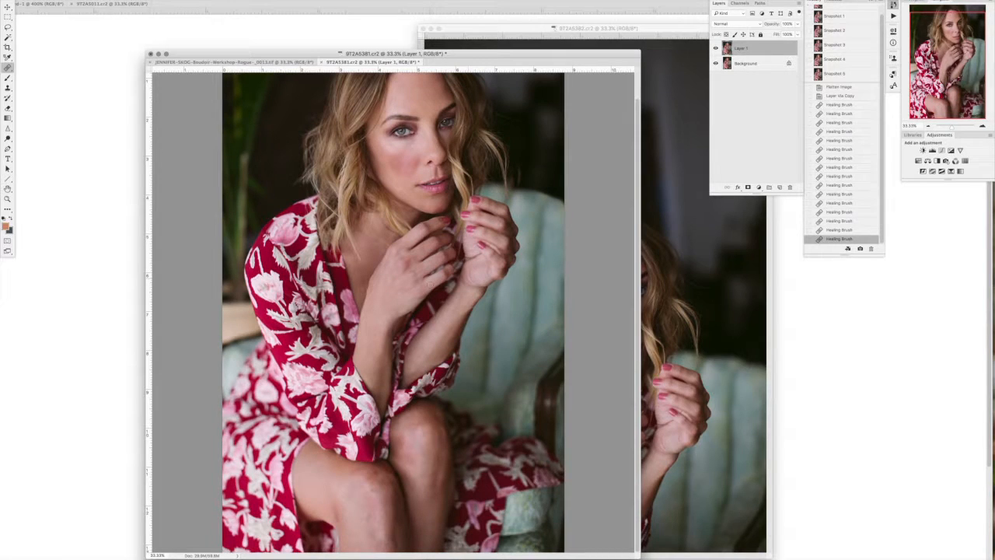
{"action": "left_click", "coordinate": [982, 127]}
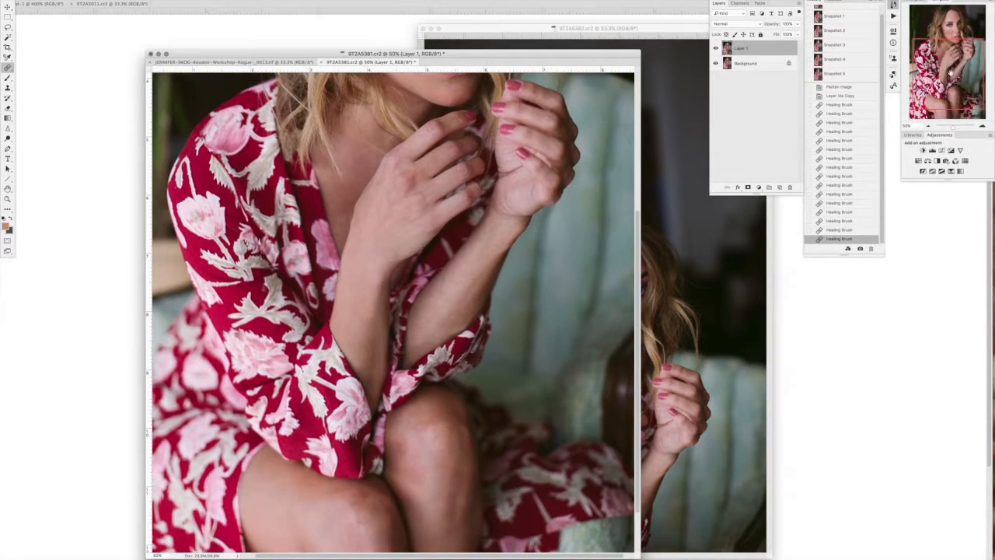
{"action": "key", "text": "super+j"}
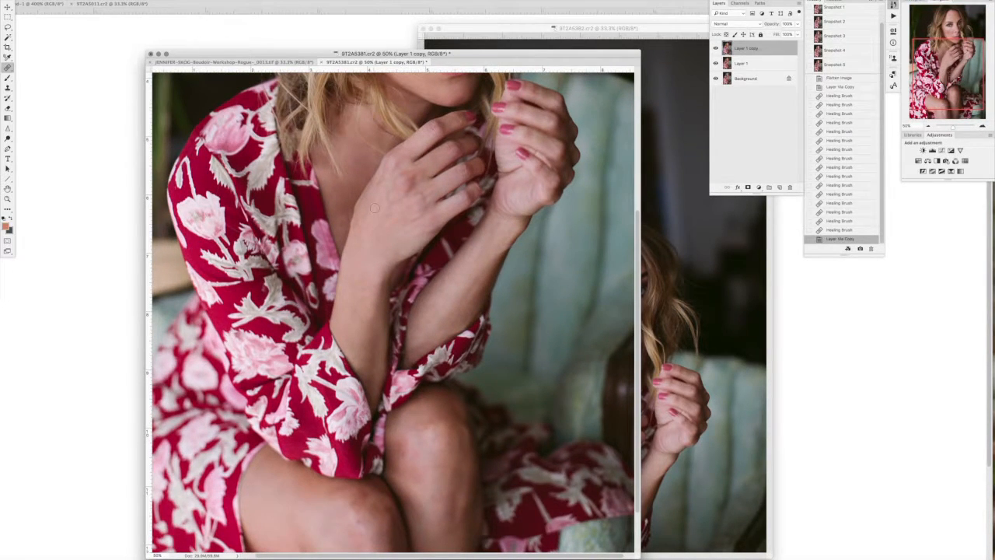
{"action": "mouse_move", "coordinate": [375, 208]}
{"action": "left_mouse_down"}
{"action": "mouse_move", "coordinate": [370, 203]}
{"action": "mouse_move", "coordinate": [387, 216]}
{"action": "left_mouse_up"}
{"action": "left_click", "coordinate": [353, 255], "text": "alt"}
{"action": "left_click", "coordinate": [371, 204]}
{"action": "left_click", "coordinate": [362, 271], "text": "alt"}
{"action": "left_click", "coordinate": [379, 222]}
{"action": "left_click", "coordinate": [382, 231]}
{"action": "left_click", "coordinate": [383, 231]}
{"action": "left_click", "coordinate": [387, 210]}
{"action": "left_click", "coordinate": [389, 198]}
{"action": "left_click", "coordinate": [391, 198]}
{"action": "left_click", "coordinate": [390, 216]}
{"action": "left_click", "coordinate": [389, 231]}
{"action": "left_click", "coordinate": [389, 231]}
- Heal the remaining blemishes along the outer edge, knuckles and fingers of the hand below the chin
{"action": "left_click", "coordinate": [420, 213]}
{"action": "left_click", "coordinate": [422, 211]}
{"action": "left_click", "coordinate": [425, 210]}
{"action": "left_click", "coordinate": [393, 231]}
{"action": "left_click", "coordinate": [393, 231]}
{"action": "left_click", "coordinate": [381, 180]}
{"action": "left_click", "coordinate": [381, 179]}
{"action": "left_click", "coordinate": [382, 178]}
{"action": "left_click", "coordinate": [383, 188]}
{"action": "left_click", "coordinate": [430, 218]}
{"action": "left_click", "coordinate": [432, 220]}
{"action": "left_click", "coordinate": [432, 221]}
{"action": "left_click", "coordinate": [432, 221]}
{"action": "left_click", "coordinate": [432, 187]}
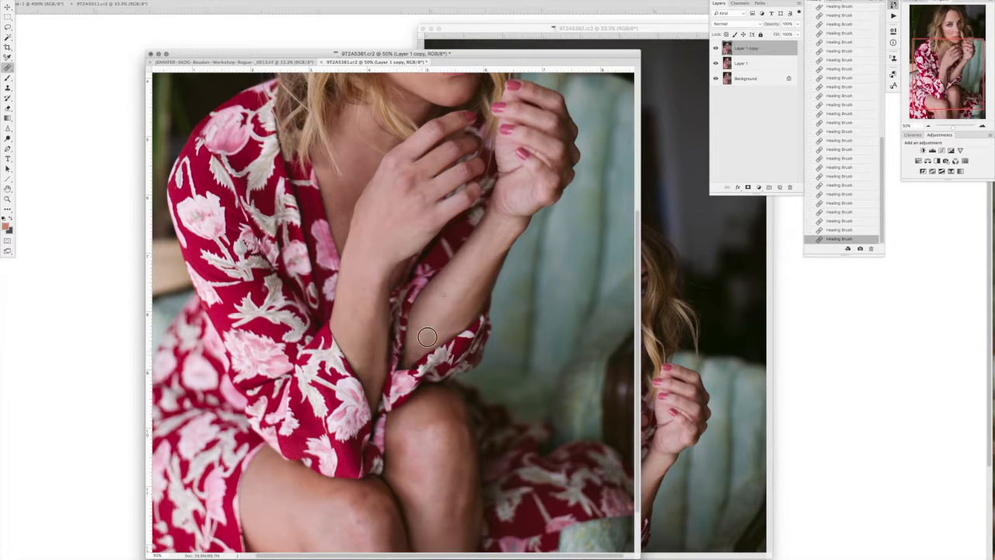
- Heal the marks on the shin just below the upright knee, resampling from nearby leg skin
{"action": "left_click_drag", "start_coordinate": [961, 52], "coordinate": [959, 62]}
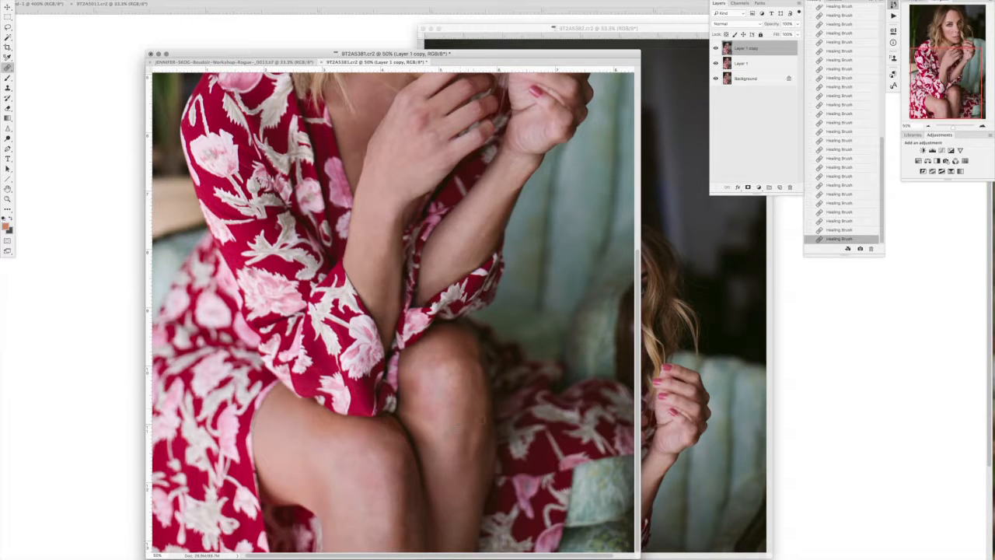
{"action": "left_click", "coordinate": [433, 453]}
{"action": "left_click", "coordinate": [455, 439]}
{"action": "left_click", "coordinate": [439, 471], "text": "alt"}
{"action": "left_click", "coordinate": [453, 418]}
- Heal the bluish patches on the upright knee and its shin with skin sampled from the legs, then enlarge the brush five steps
{"action": "left_click", "coordinate": [371, 491], "text": "alt"}
{"action": "left_click", "coordinate": [336, 449], "text": "alt"}
{"action": "left_click", "coordinate": [427, 375]}
{"action": "mouse_move", "coordinate": [410, 388]}
{"action": "left_mouse_down"}
{"action": "mouse_move", "coordinate": [411, 399]}
{"action": "mouse_move", "coordinate": [431, 397]}
{"action": "mouse_move", "coordinate": [427, 377]}
{"action": "left_mouse_up"}
{"action": "left_click", "coordinate": [409, 388]}
{"action": "mouse_move", "coordinate": [433, 355]}
{"action": "left_mouse_down"}
{"action": "mouse_move", "coordinate": [457, 378]}
{"action": "mouse_move", "coordinate": [458, 354]}
{"action": "mouse_move", "coordinate": [462, 384]}
{"action": "left_mouse_up"}
{"action": "left_click", "coordinate": [462, 479]}
{"action": "key", "text": "bracketright"}
{"action": "key", "text": "bracketright"}
{"action": "key", "text": "bracketright"}
{"action": "key", "text": "bracketright"}
{"action": "key", "text": "bracketright"}
{"action": "left_click", "coordinate": [401, 530], "text": "alt"}
- Darken the underside of the forearm from the wrist to the sleeve cuff with short Burn tool strokes
{"action": "key", "text": "o"}
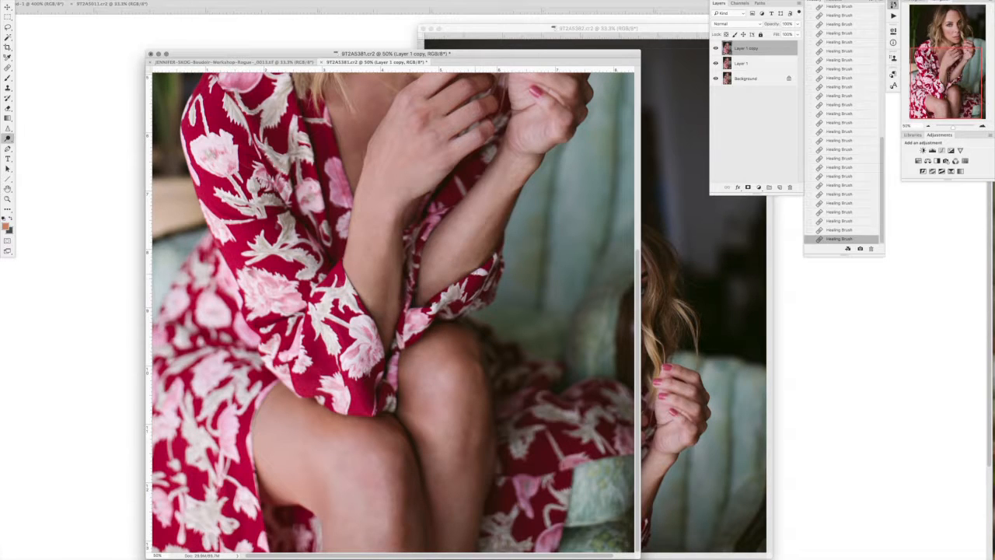
{"action": "left_click_drag", "start_coordinate": [460, 268], "coordinate": [477, 265]}
{"action": "left_click", "coordinate": [493, 243]}
{"action": "left_click", "coordinate": [461, 276]}
{"action": "left_click", "coordinate": [460, 277]}
{"action": "left_click", "coordinate": [484, 258]}
{"action": "left_click", "coordinate": [480, 261]}
{"action": "left_click", "coordinate": [480, 260]}
{"action": "left_click", "coordinate": [472, 267]}
{"action": "left_click", "coordinate": [451, 280]}
{"action": "left_click", "coordinate": [452, 281]}
{"action": "left_click", "coordinate": [492, 227]}
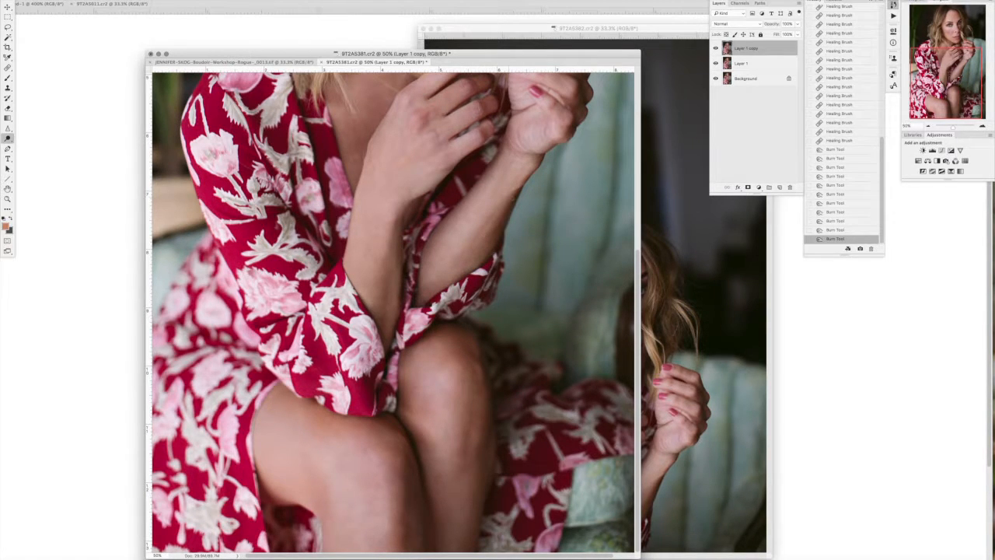
{"action": "key", "text": "super+minus"}
{"action": "key", "text": "super+minus"}
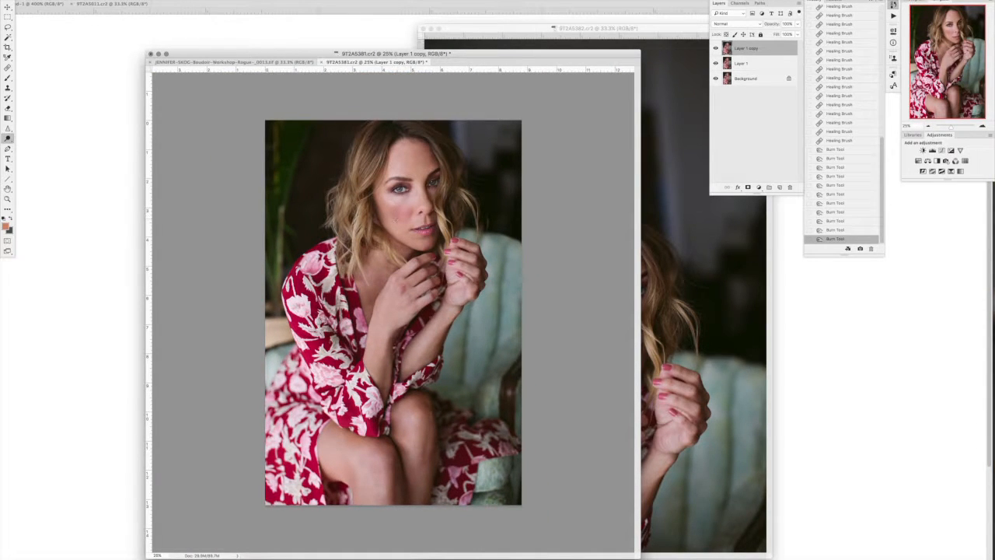
{"action": "left_click", "coordinate": [419, 162], "text": "alt"}
{"action": "left_click", "coordinate": [404, 169]}
{"action": "left_click", "coordinate": [408, 168]}
{"action": "left_click", "coordinate": [408, 162], "text": "alt"}
{"action": "left_click", "coordinate": [409, 161]}
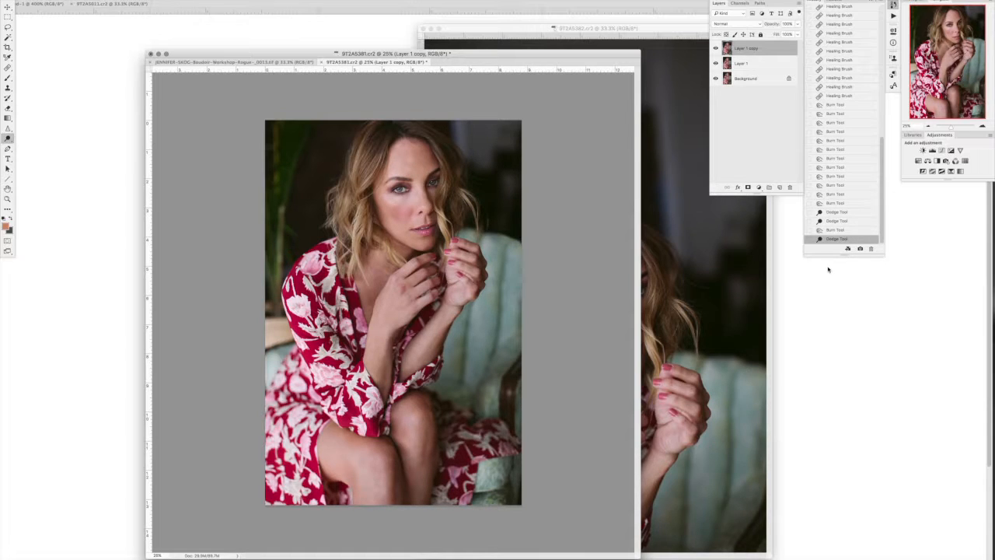
{"action": "left_click", "coordinate": [839, 204]}
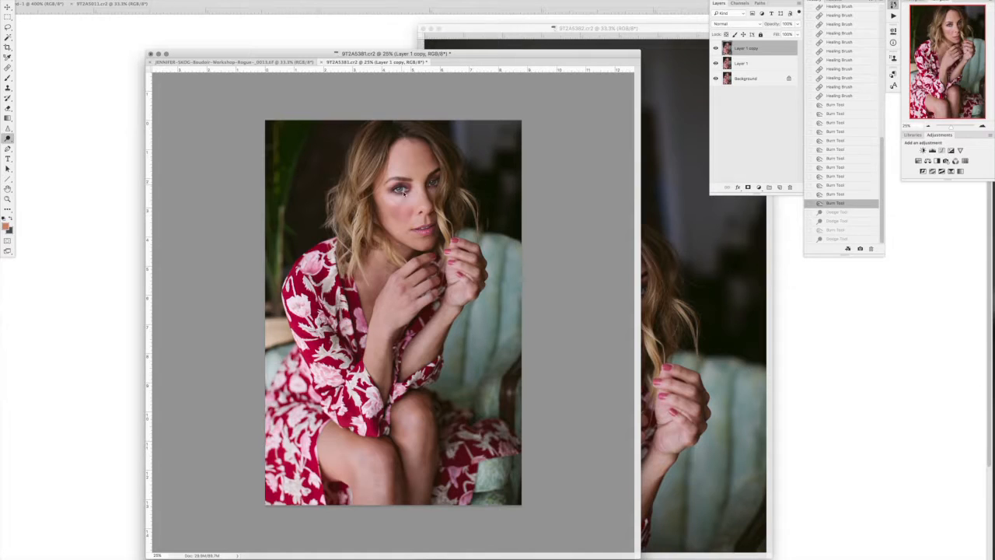
- Heal the uneven spots on the forehead, between the brows and across the cheek with the Healing Brush
{"action": "key", "text": "j"}
{"action": "left_click", "coordinate": [412, 166]}
{"action": "left_click", "coordinate": [405, 167]}
{"action": "left_click", "coordinate": [407, 161]}
{"action": "left_click", "coordinate": [407, 161]}
{"action": "left_click", "coordinate": [389, 220]}
{"action": "left_click", "coordinate": [388, 214]}
{"action": "left_click", "coordinate": [415, 205]}
{"action": "left_click", "coordinate": [402, 208]}
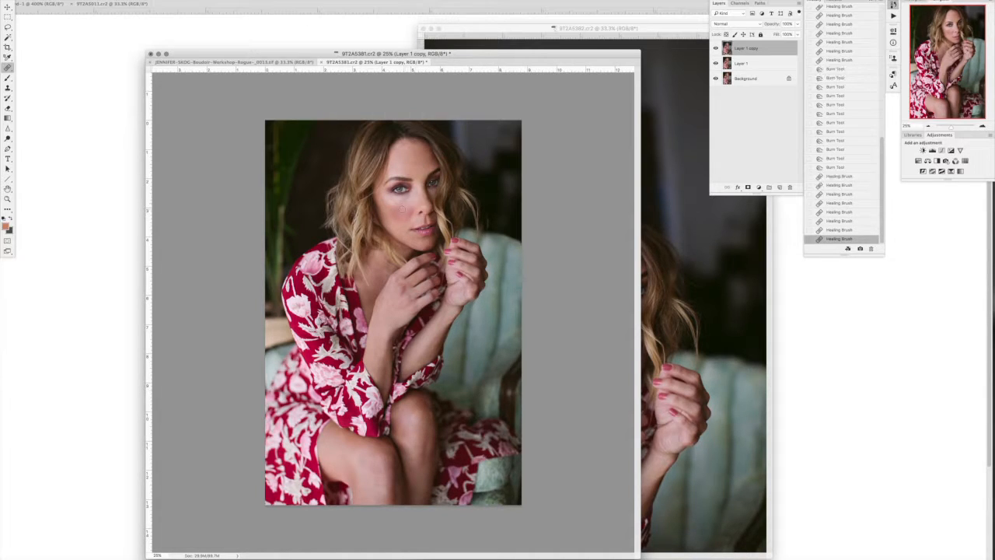
- Heal the remaining spots on the cheek, along the jaw to the fingers, and on the forearm
{"action": "left_click", "coordinate": [405, 205]}
{"action": "left_click", "coordinate": [391, 207]}
{"action": "left_click", "coordinate": [391, 208]}
{"action": "left_click", "coordinate": [399, 230]}
{"action": "left_click", "coordinate": [397, 228]}
{"action": "left_click", "coordinate": [400, 231]}
{"action": "left_click", "coordinate": [412, 238]}
{"action": "left_click", "coordinate": [428, 247]}
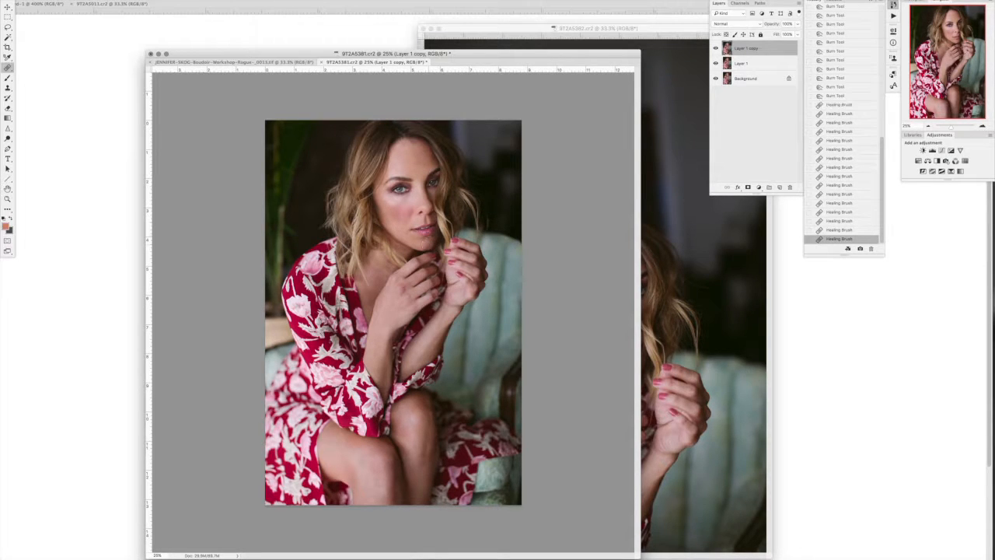
{"action": "left_click", "coordinate": [382, 353]}
{"action": "left_click", "coordinate": [384, 351]}
{"action": "left_click", "coordinate": [444, 246]}
- Flatten the retouched portrait into a single Background layer
{"action": "left_click", "coordinate": [928, 126]}
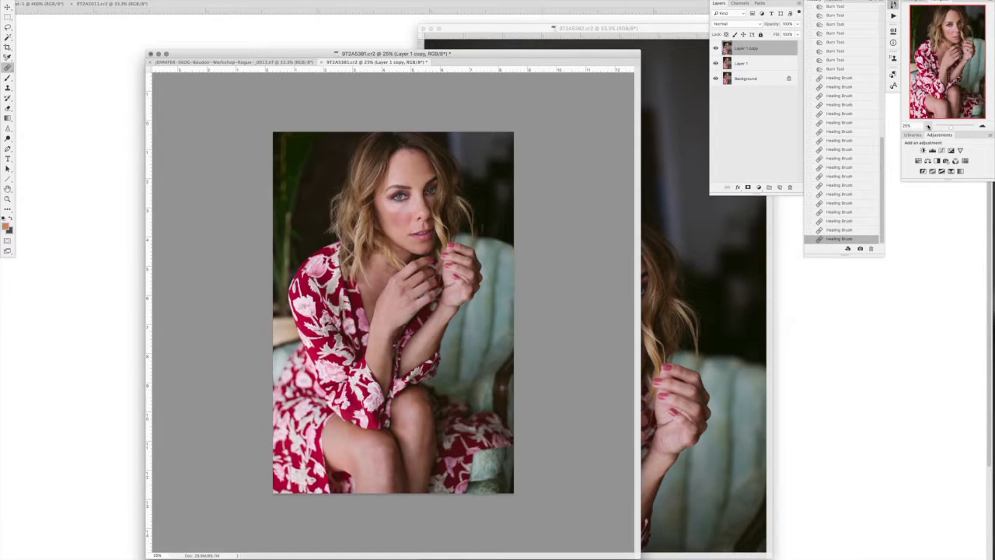
{"action": "left_click", "coordinate": [983, 126]}
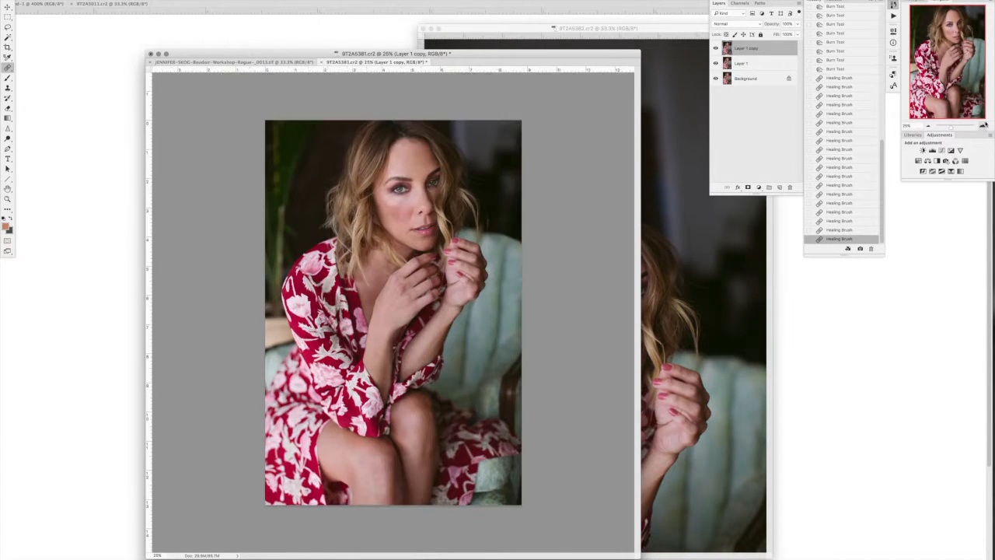
{"action": "left_click", "coordinate": [983, 126]}
{"action": "key", "text": "super+shift+e"}
- Run the film grain action twice so a film grain group lies over the Background layer
{"action": "left_click", "coordinate": [982, 125]}
{"action": "left_click", "coordinate": [982, 125]}
{"action": "left_click_drag", "start_coordinate": [946, 71], "coordinate": [928, 11]}
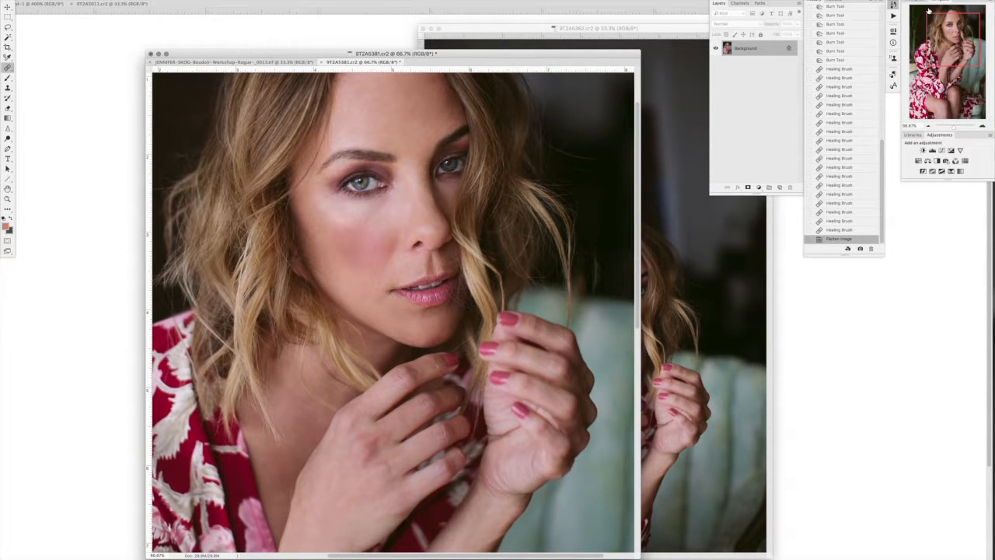
{"action": "key", "text": "F2"}
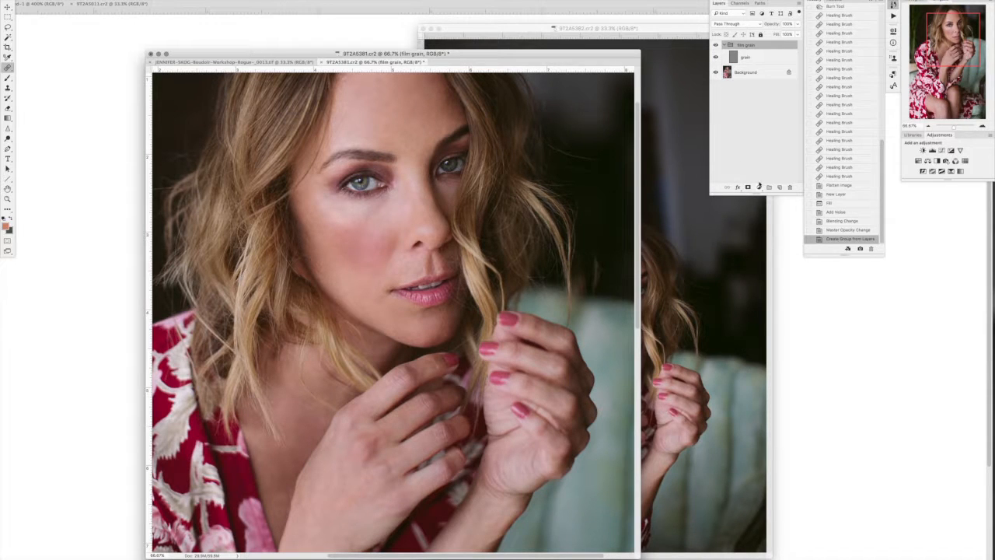
{"action": "key", "text": "F2"}
- Hide the film grain group to view the whole portrait without the grain
{"action": "left_click", "coordinate": [926, 125]}
{"action": "left_click", "coordinate": [927, 125]}
{"action": "left_click", "coordinate": [926, 125]}
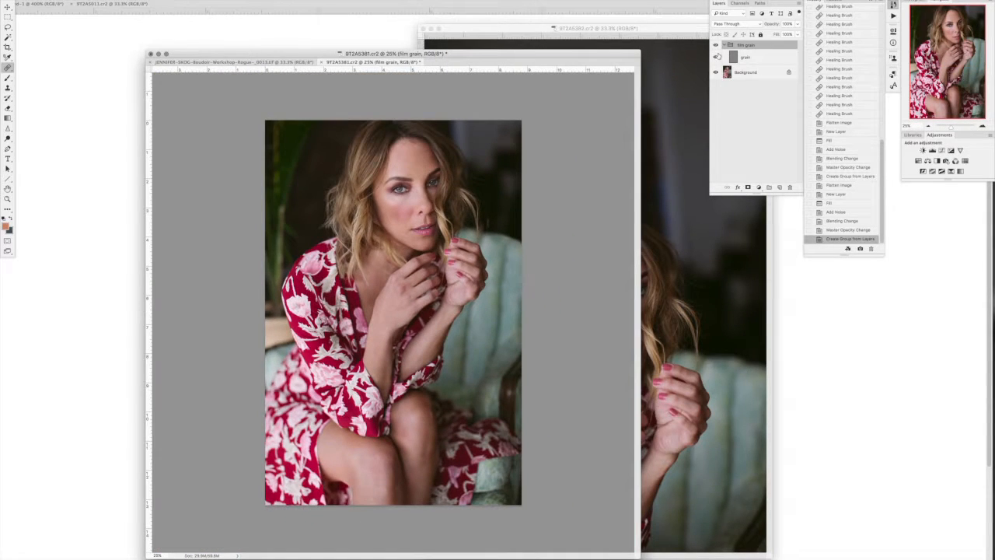
{"action": "left_click", "coordinate": [714, 45]}
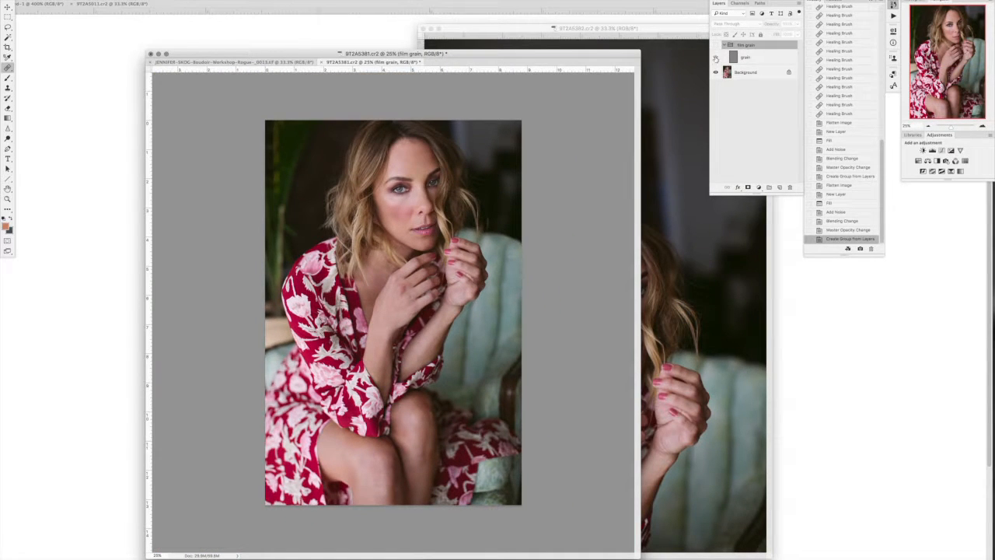
- Compare the original image state and Snapshot 1 with Snapshot 7, ending on Snapshot 7
{"action": "left_click_drag", "start_coordinate": [881, 227], "coordinate": [881, 85]}
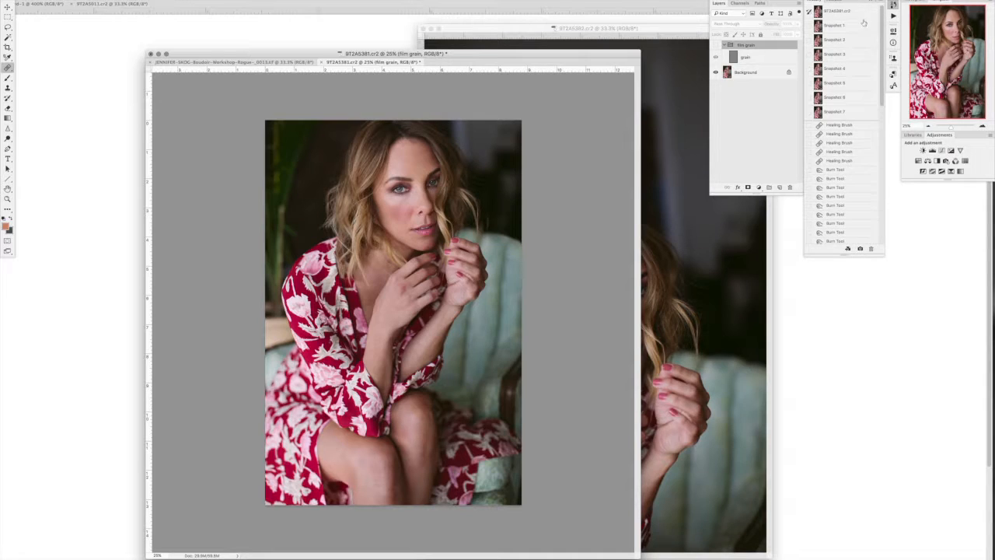
{"action": "left_click", "coordinate": [844, 10]}
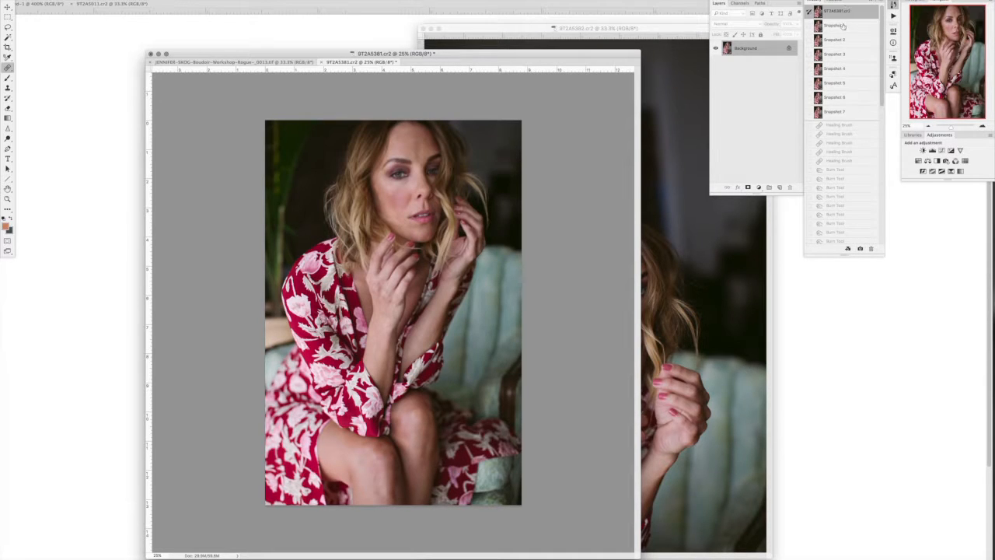
{"action": "left_click", "coordinate": [841, 26]}
{"action": "left_click", "coordinate": [855, 113]}
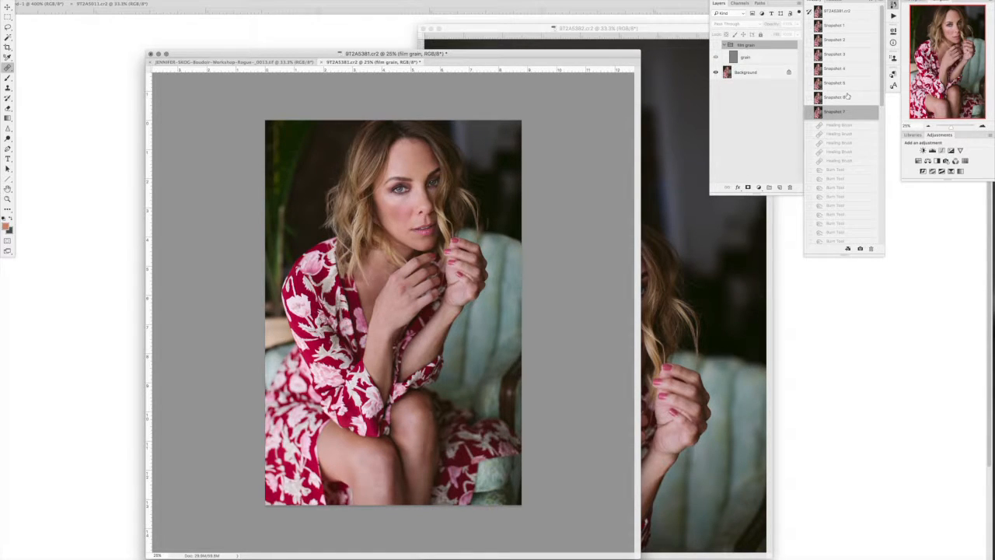